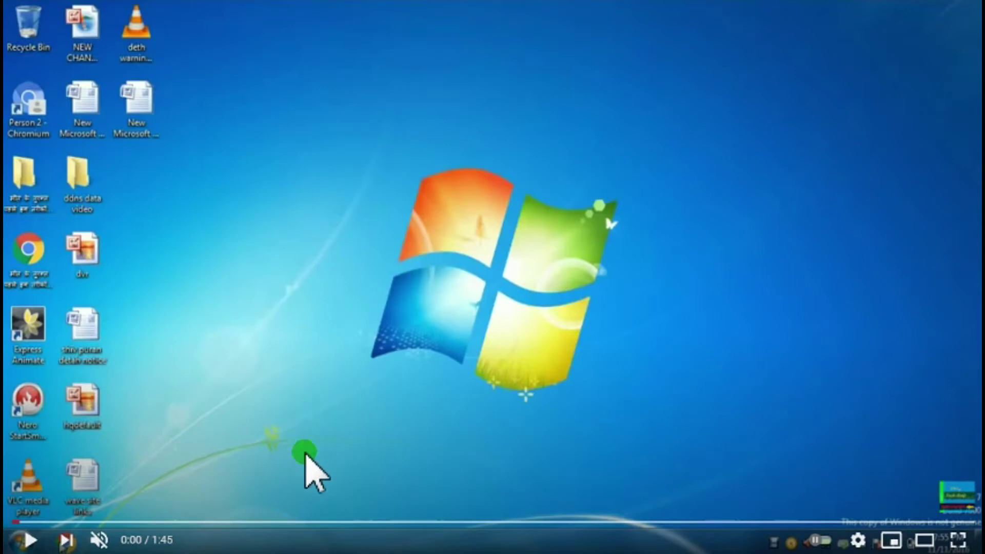
Start the Bluetooth icon recovery tutorial playing from the beginning.
left_click(472, 362)
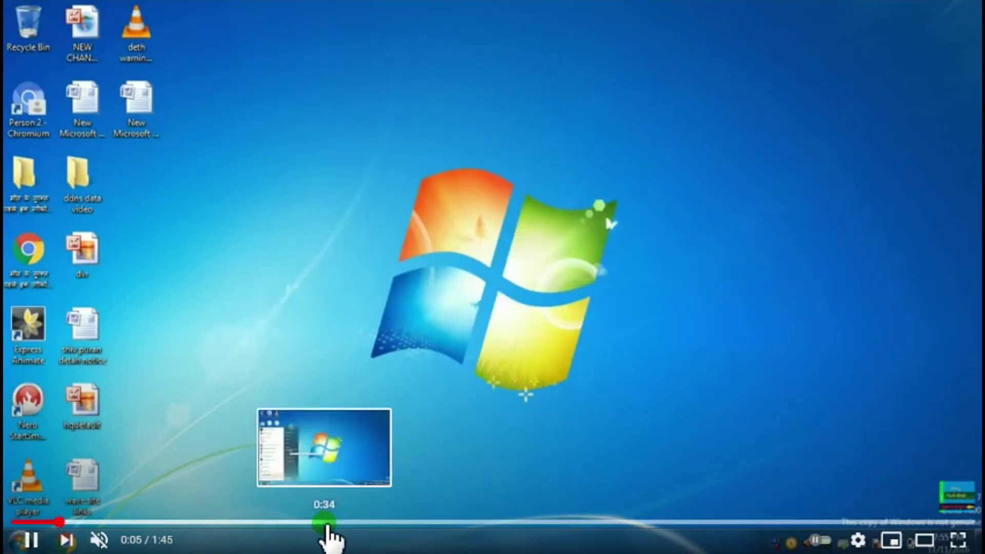
Skip the tutorial to 0:42, pause it, then jump ahead to 1:07 and 1:33.
left_click(389, 522)
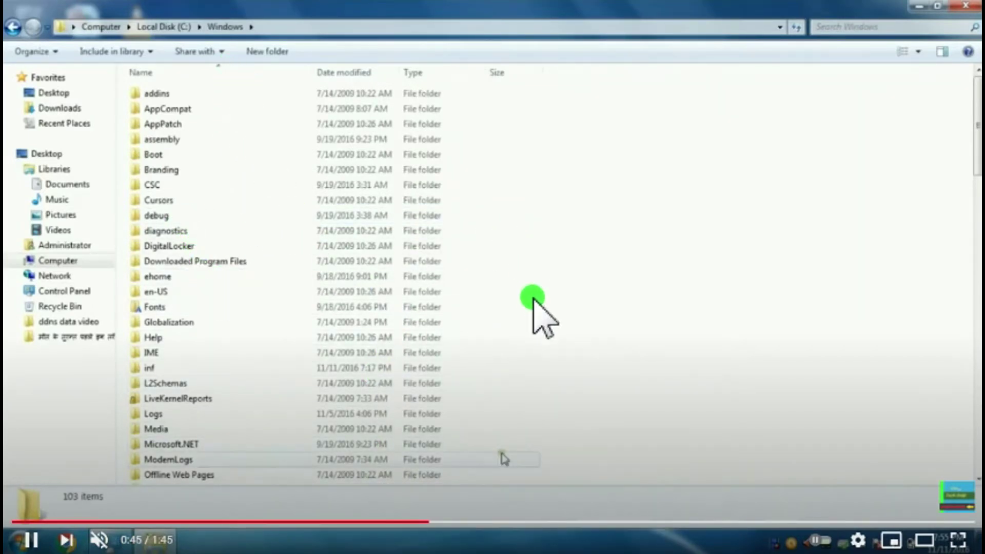
key("space")
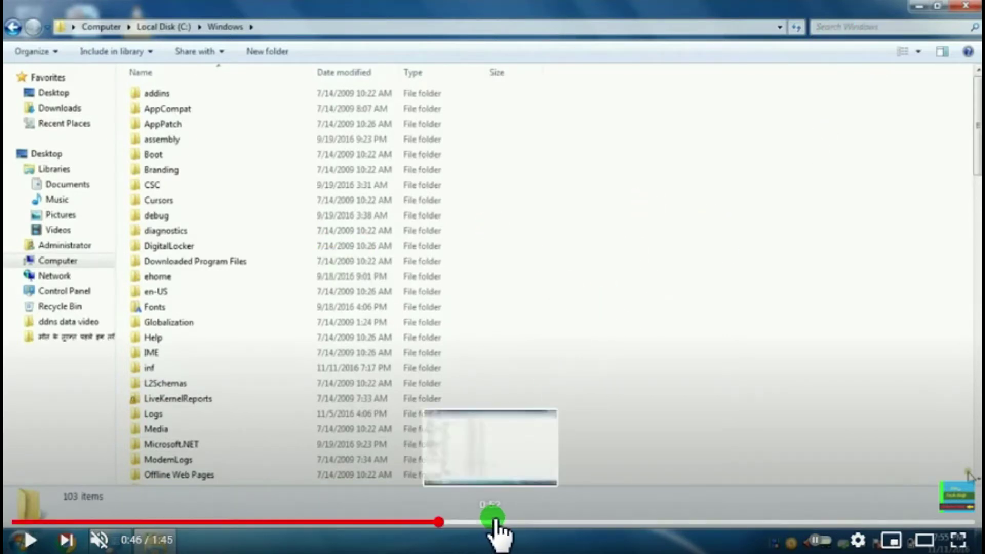
left_click(633, 521)
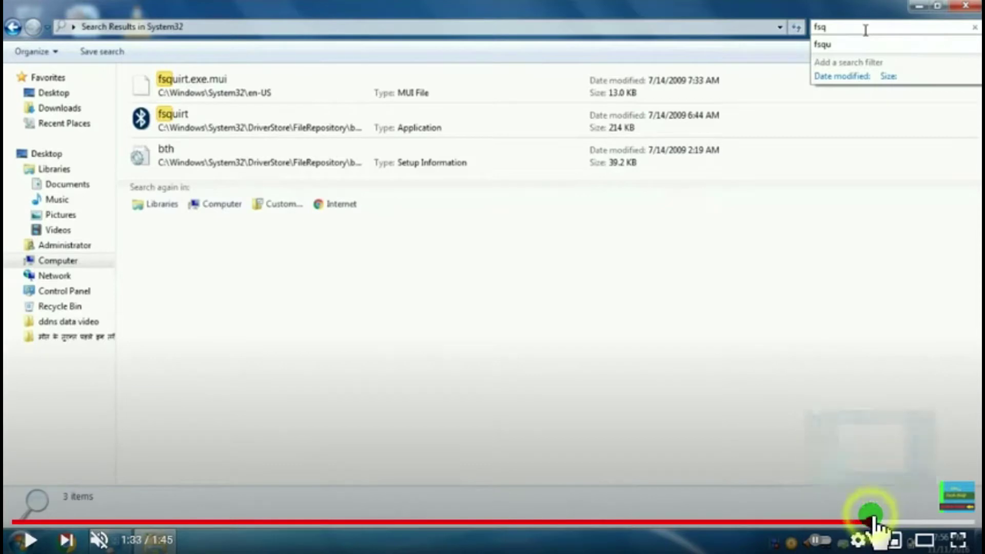
left_click(867, 522)
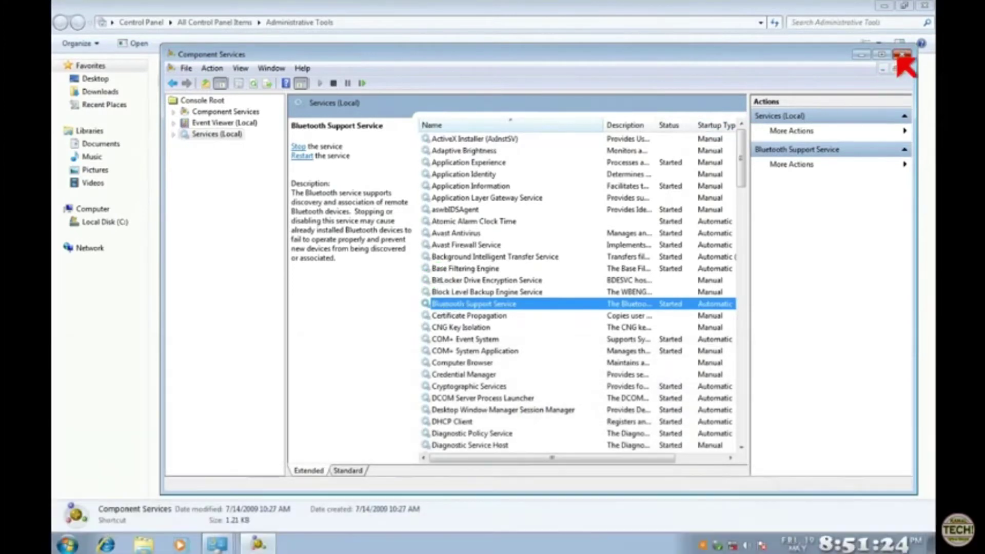
Pause the second tutorial at 1:14 on the Administrative Tools folder.
key("space")
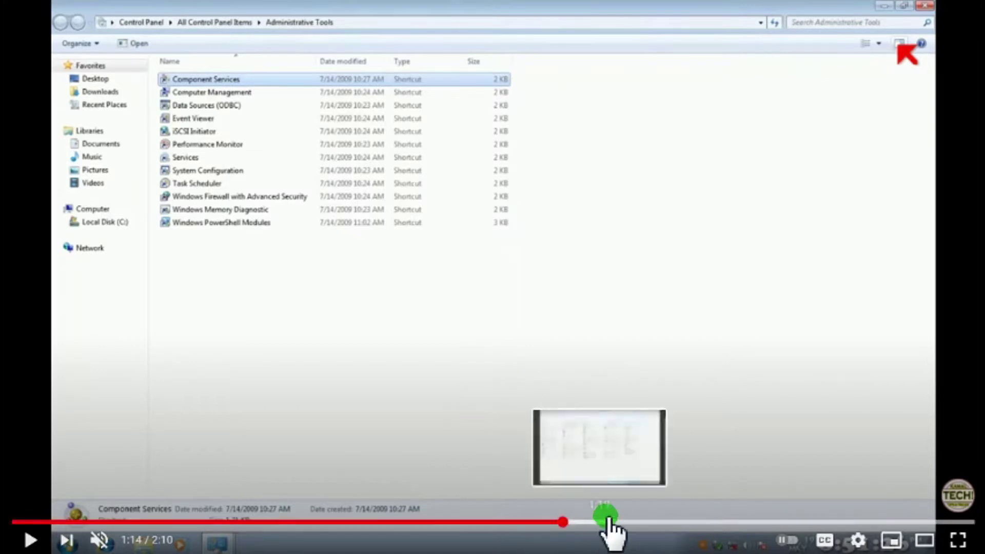
Jump the video ahead to 1:32, then to 1:36.
left_click(693, 522)
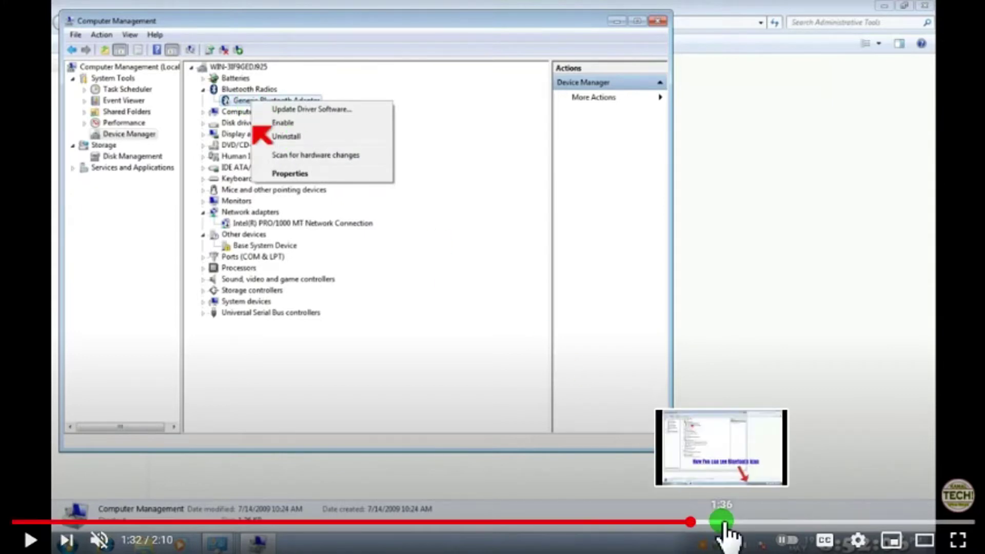
left_click(723, 522)
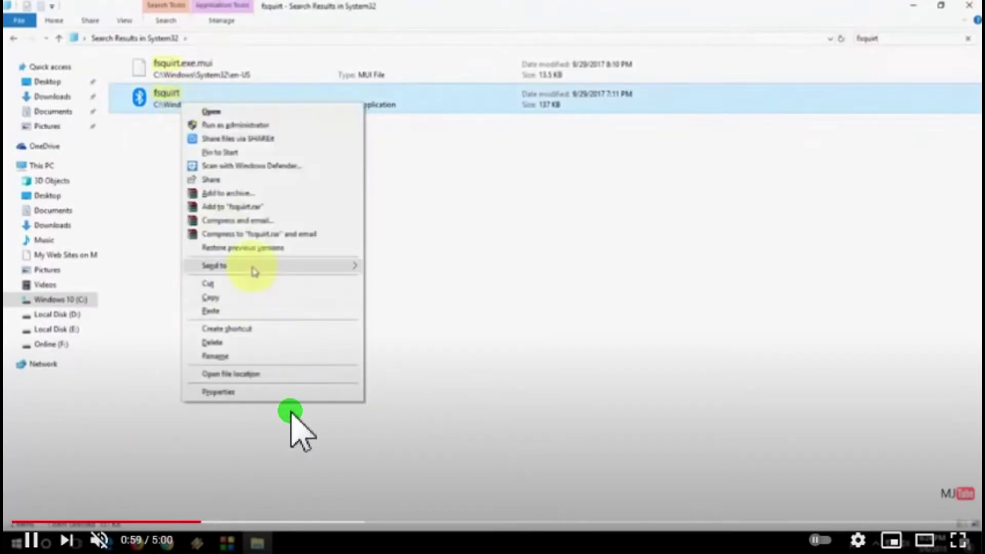
Skip the five-minute tutorial from 0:59 to 1:23, then pause it at 1:36.
left_click(279, 521)
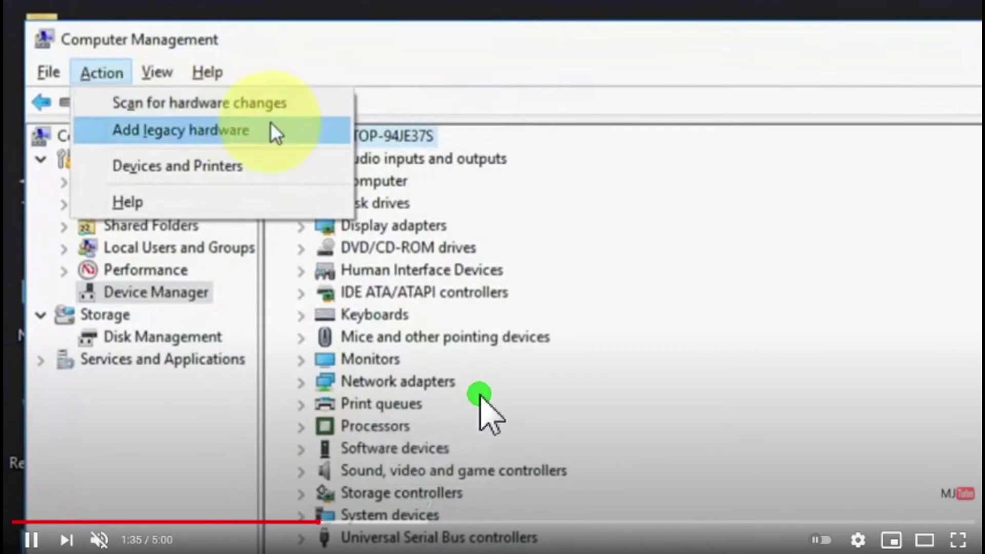
left_click(481, 392)
Step the tutorial through 2:03, 2:20, 2:33 and 2:28 to the 2:43 driver search results.
left_click(411, 522)
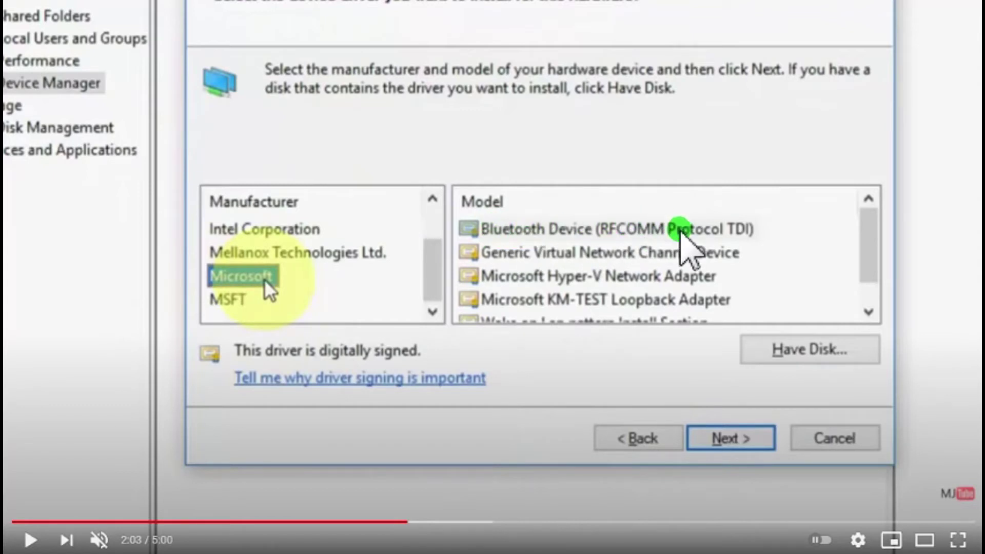
left_click(461, 522)
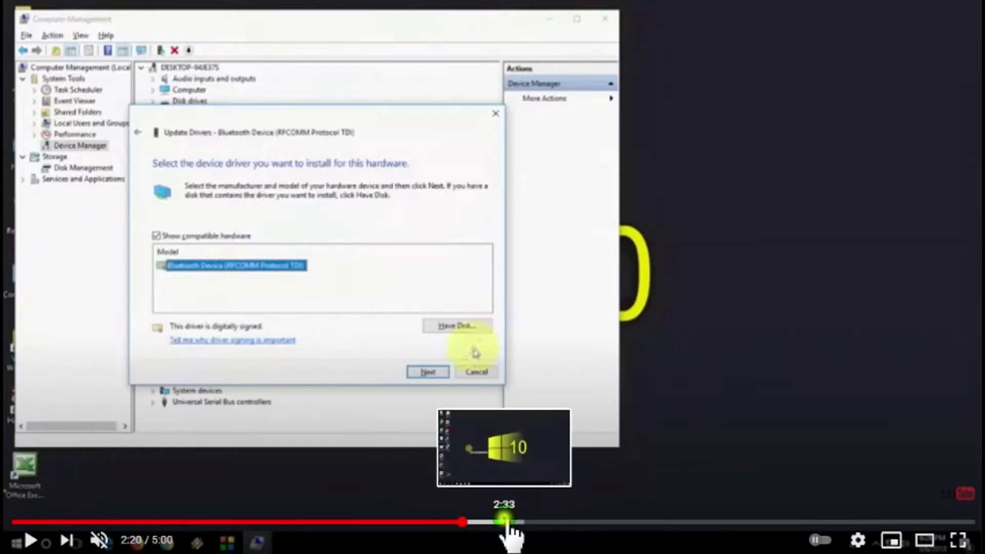
left_click(504, 522)
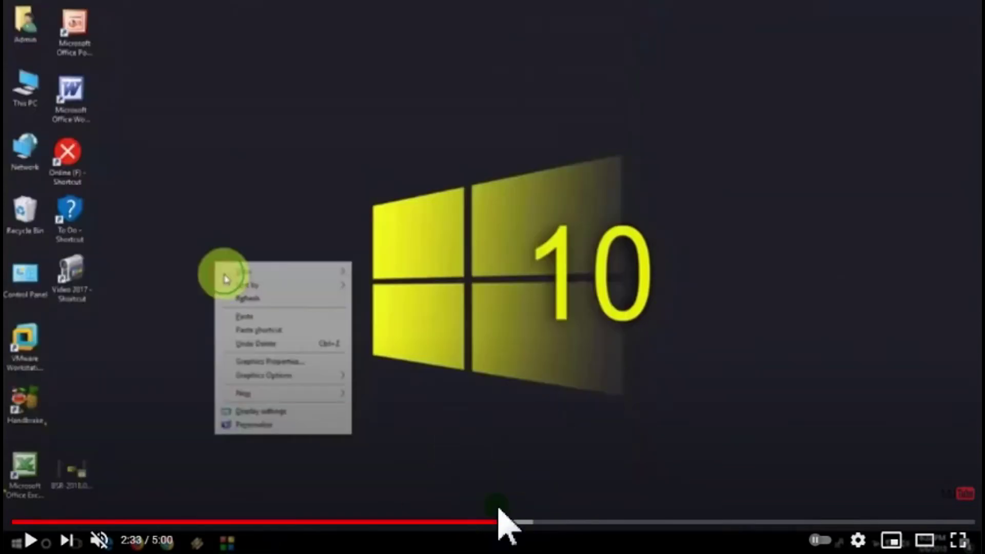
left_click(490, 523)
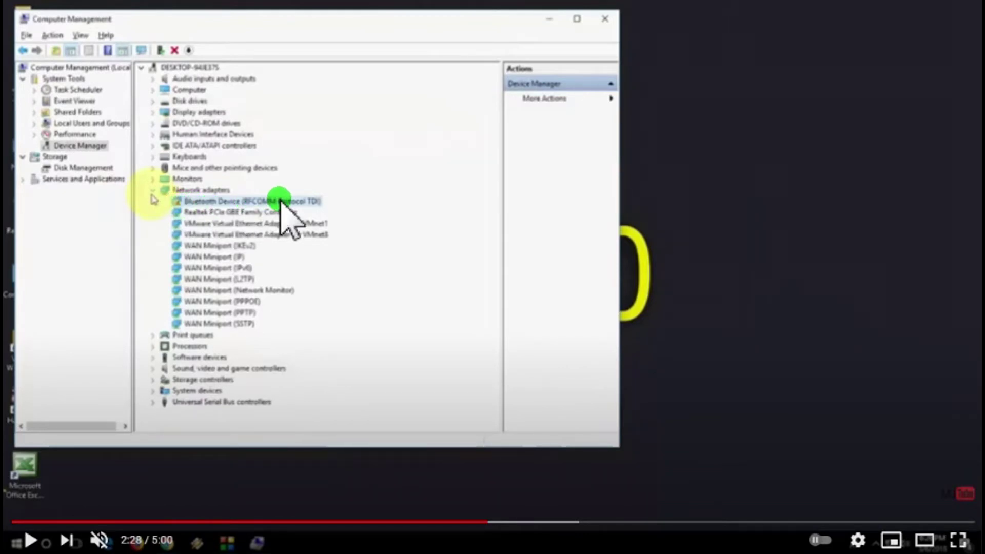
left_click(536, 522)
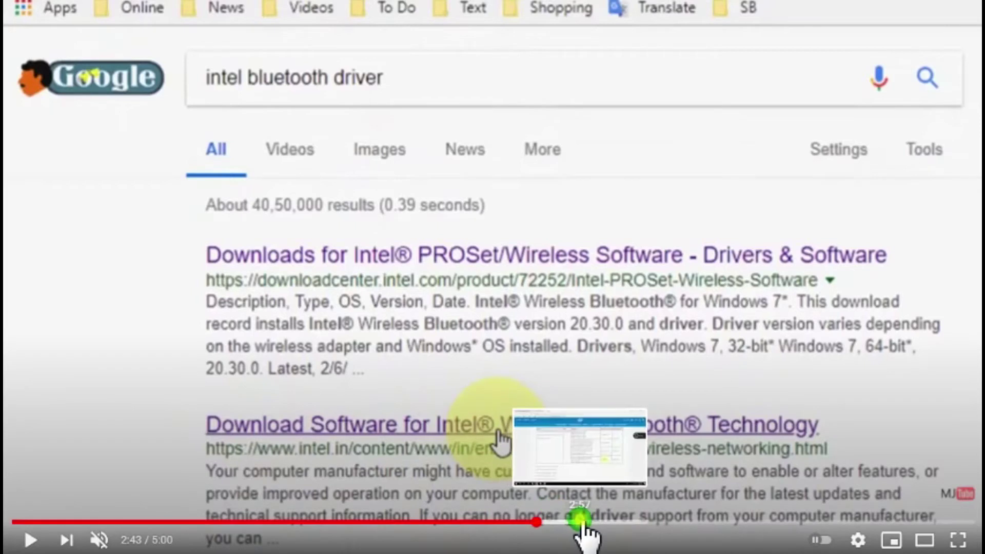
Step the tutorial through 2:57, 3:11, 3:23, 3:39 and 3:43 to 3:57 in Device Manager.
left_click(580, 522)
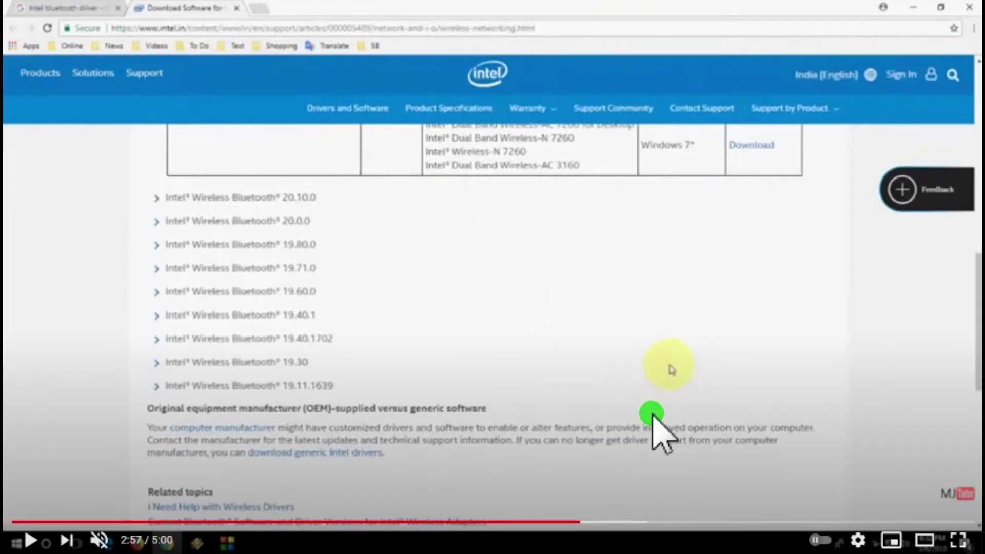
left_click(627, 522)
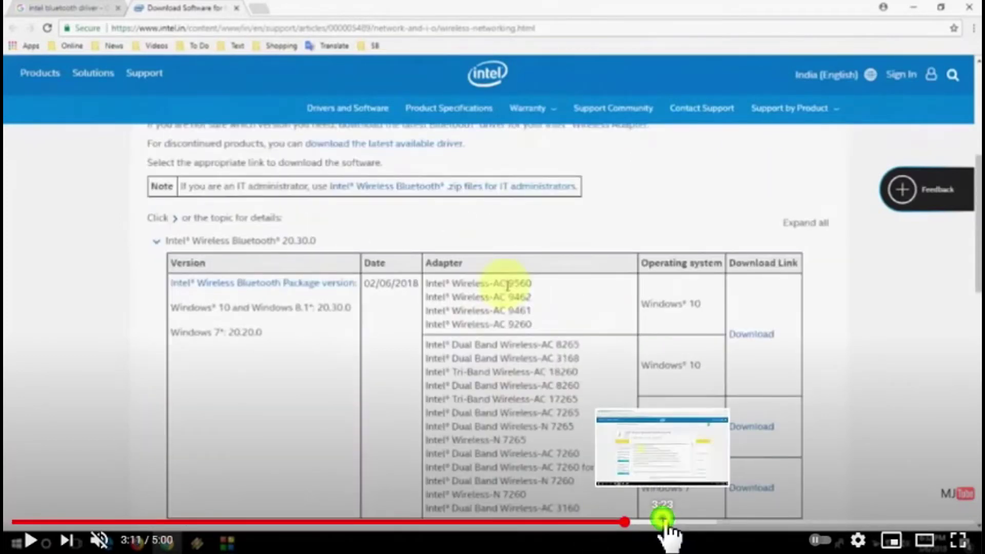
left_click(663, 520)
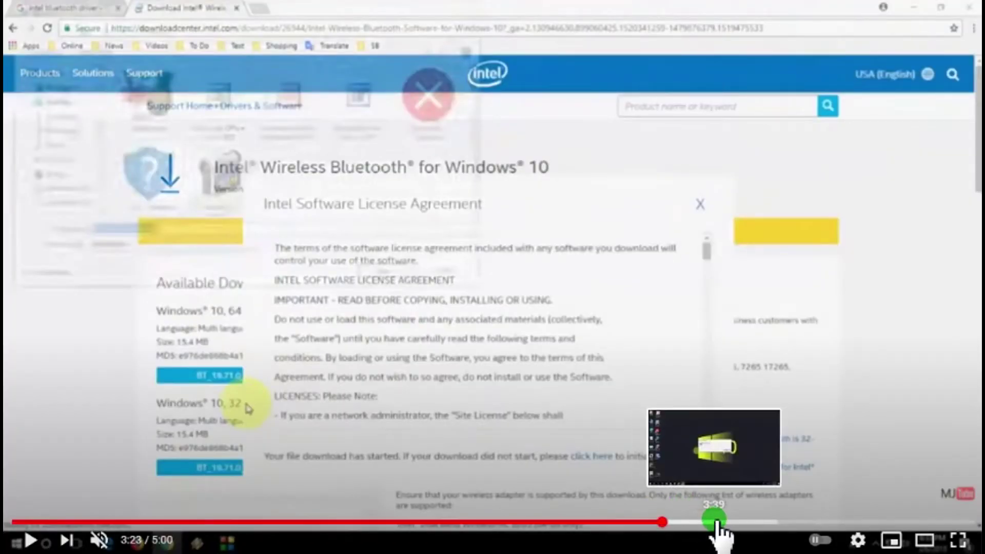
left_click(717, 522)
left_click(727, 523)
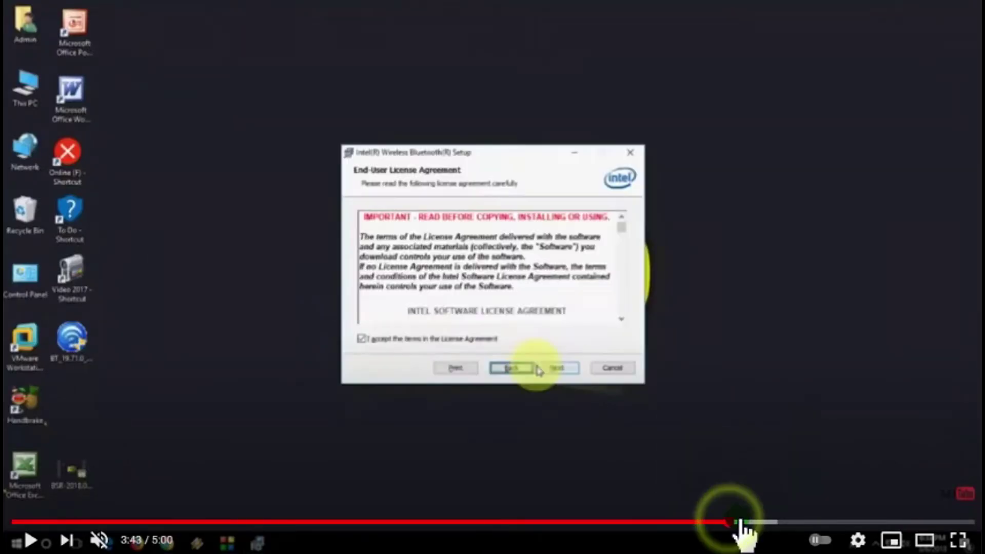
left_click(774, 522)
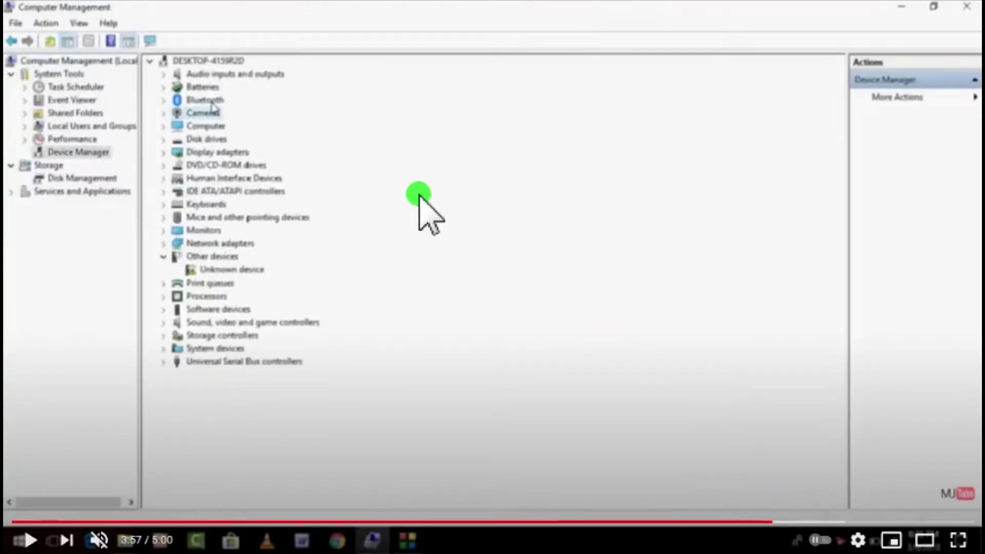
Advance the tutorial past 4:10 and the Start menu and Settings parts to the Bluetooth settings page.
left_click_drag(780, 523, 815, 523)
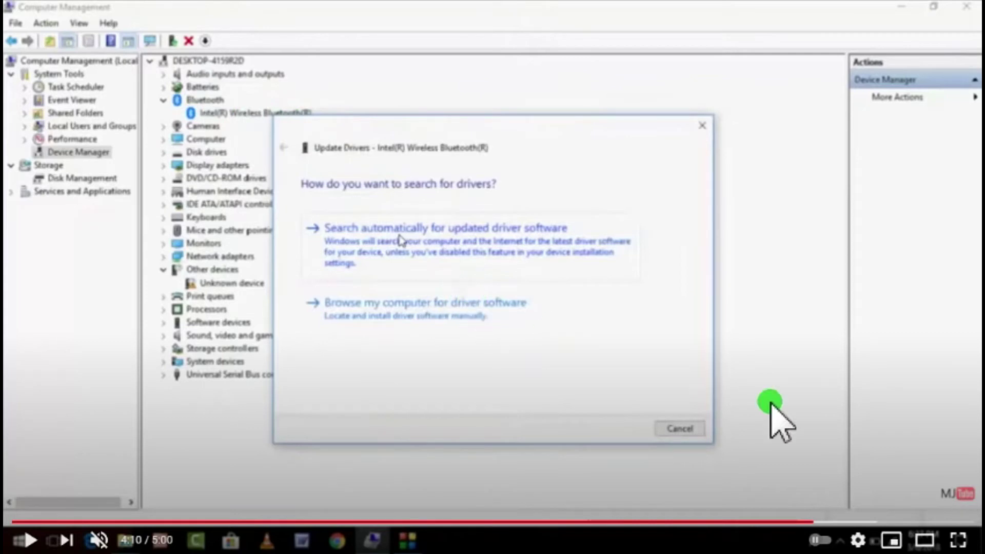
left_click(831, 522)
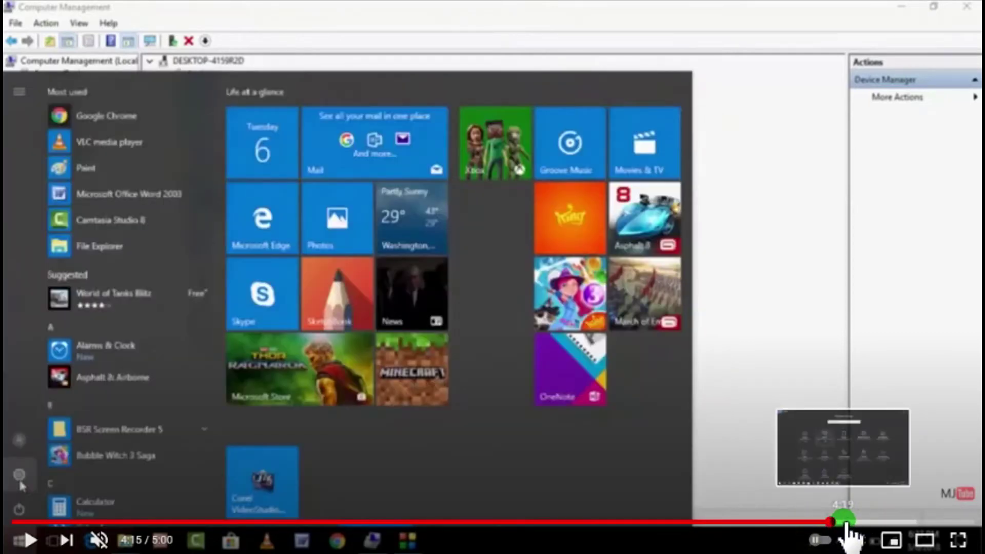
left_click(847, 522)
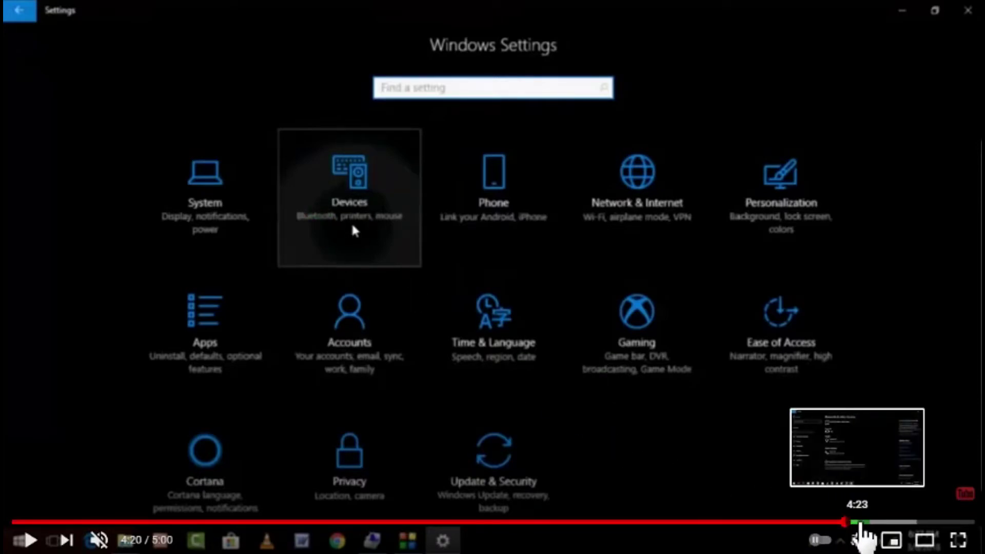
left_click(853, 522)
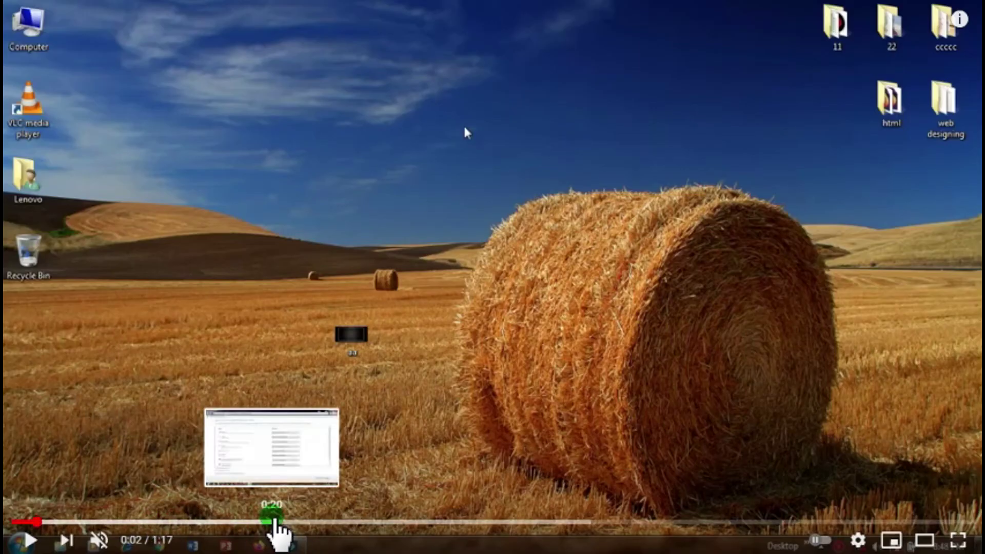
Skip the video through notification icons, Control Panel items and bluetooth search to Bluetooth Settings.
left_click(273, 522)
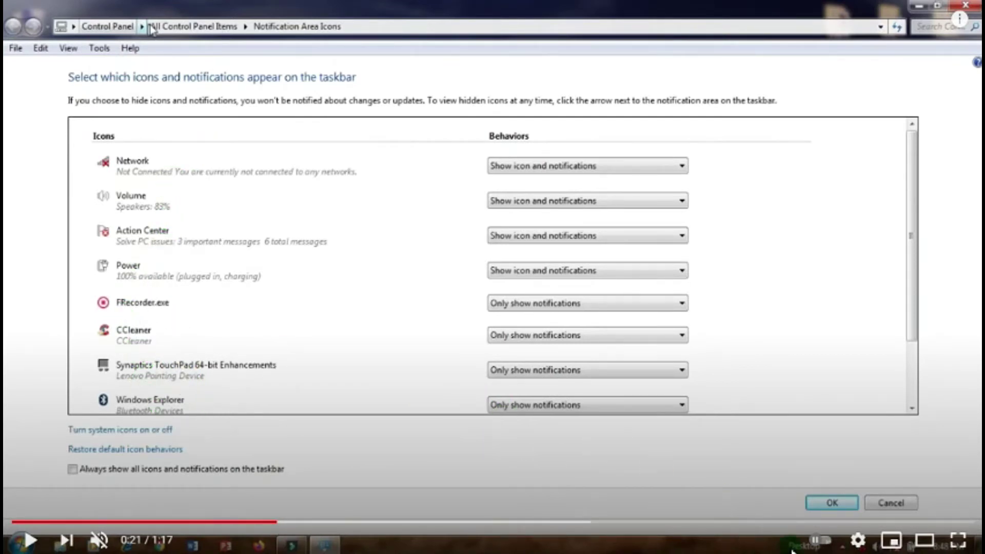
left_click(358, 521)
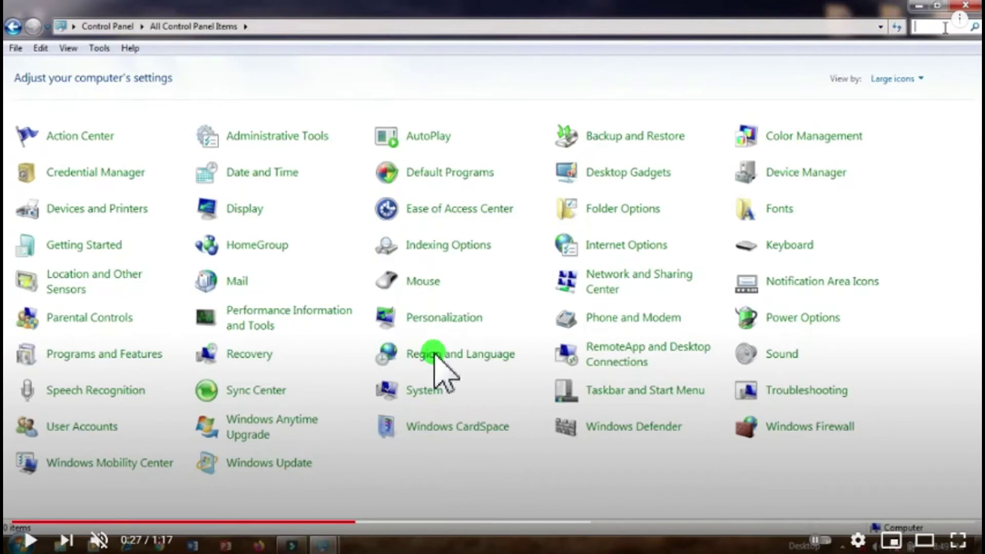
left_click(457, 520)
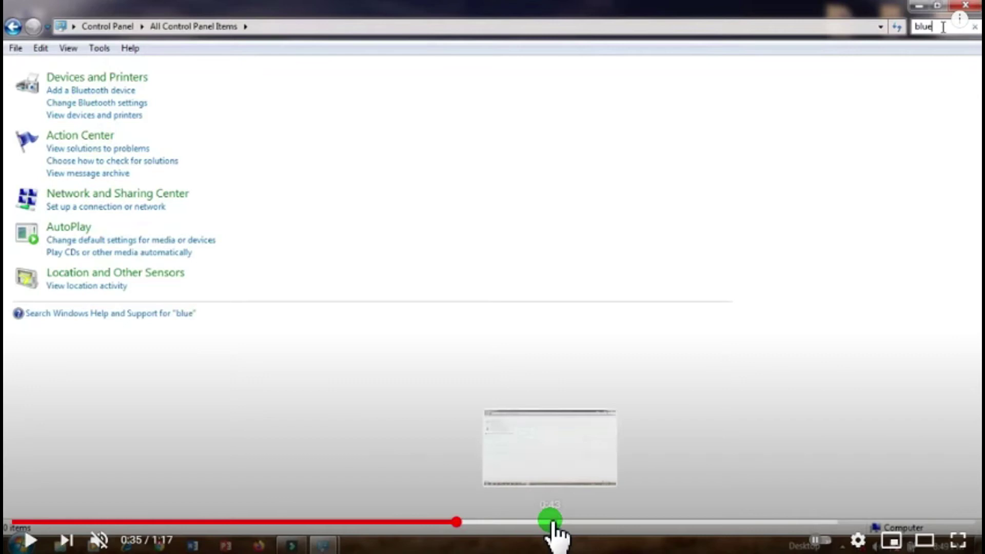
left_click(551, 521)
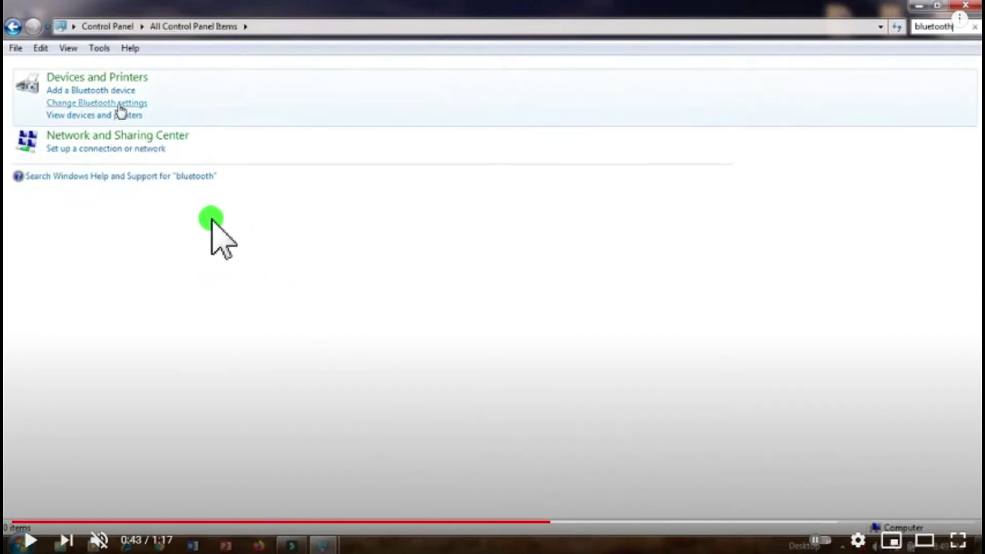
left_click(669, 522)
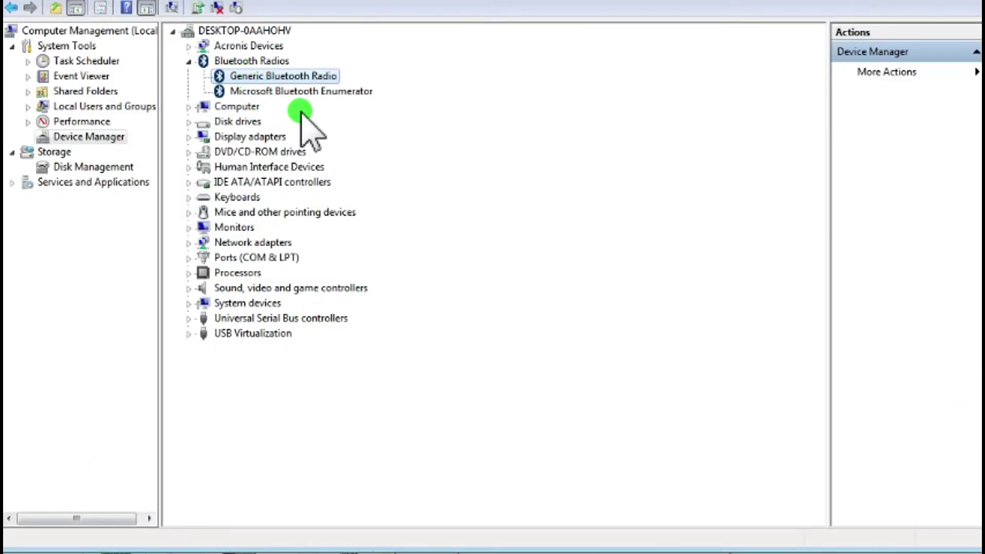
right_click(282, 75)
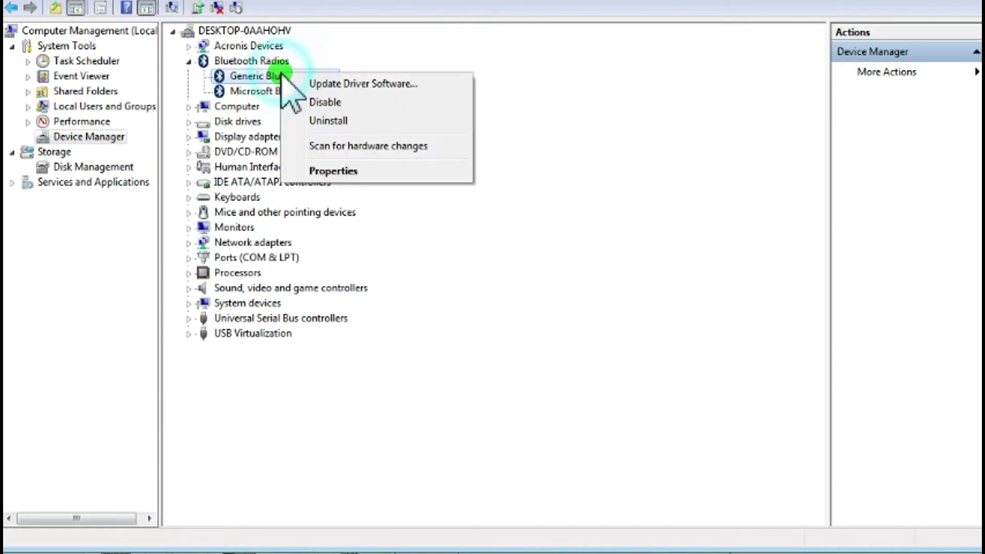
left_click(341, 83)
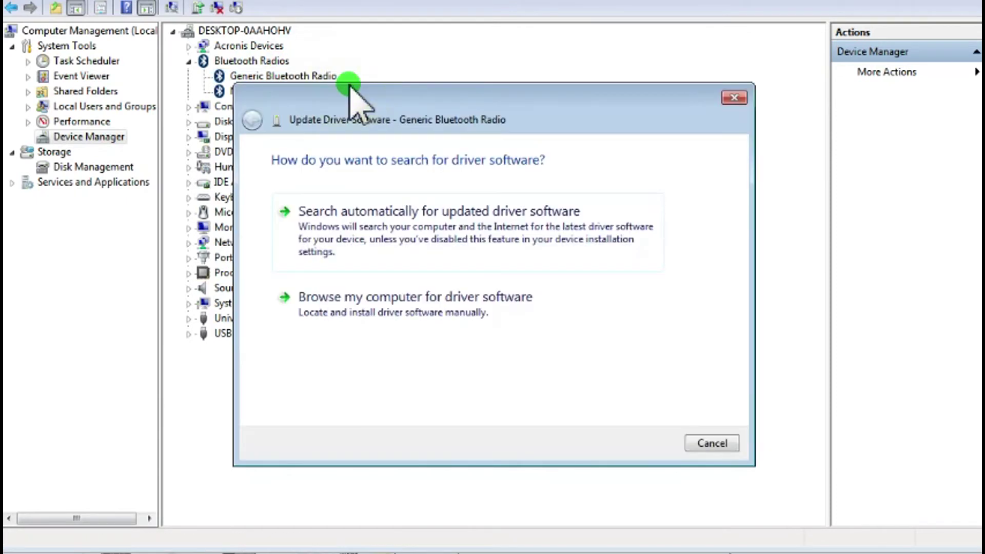
left_click(419, 306)
left_click(416, 349)
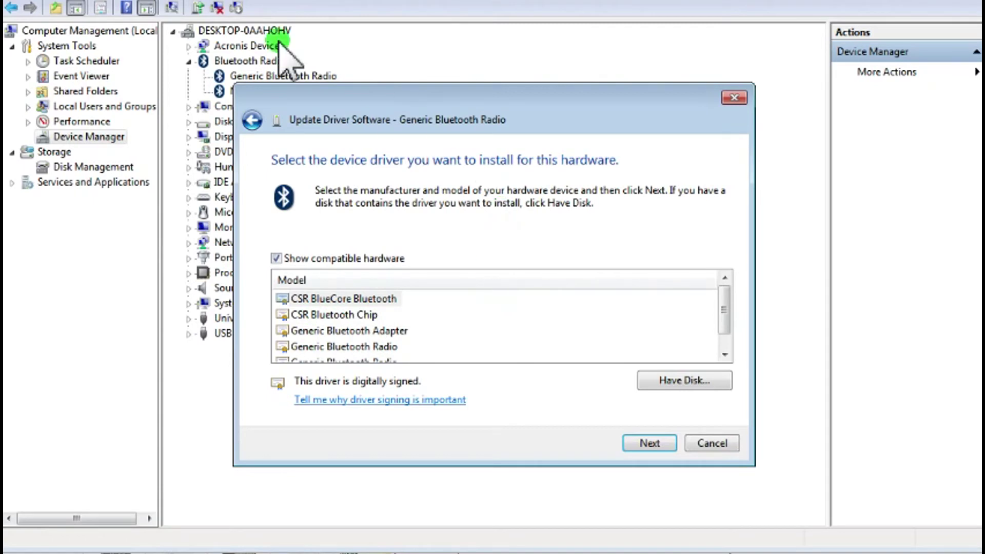
left_click_drag(247, 108, 377, 74)
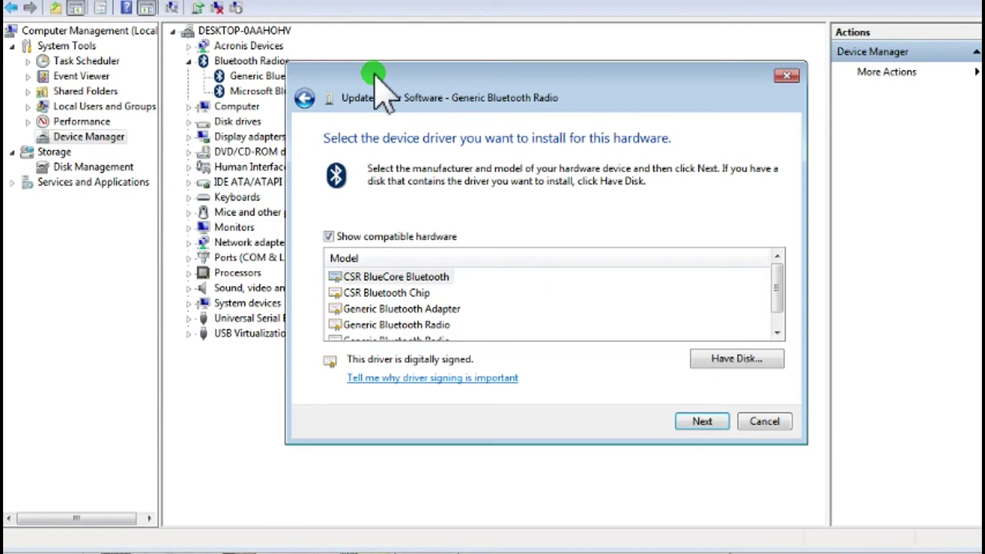
left_click_drag(373, 75, 351, 113)
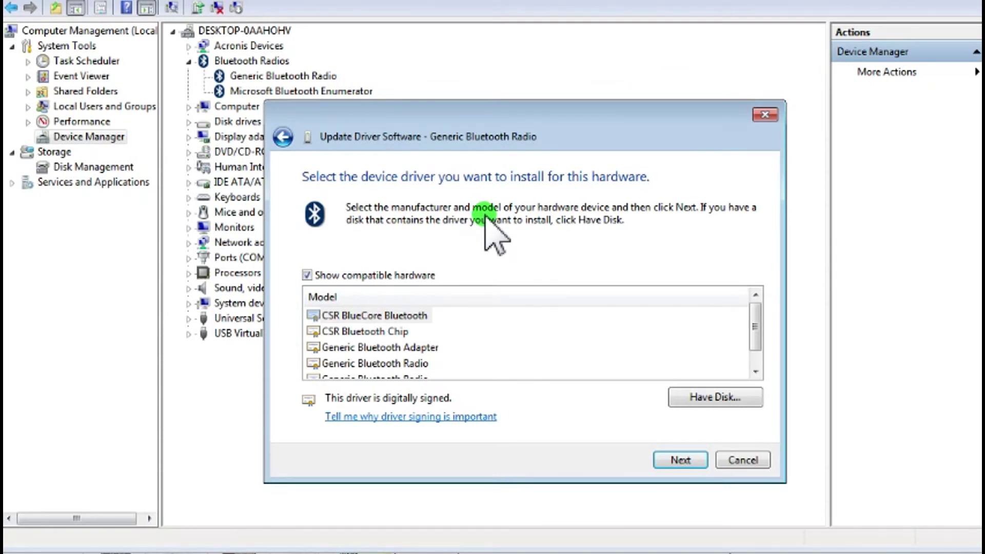
left_click_drag(521, 112, 561, 79)
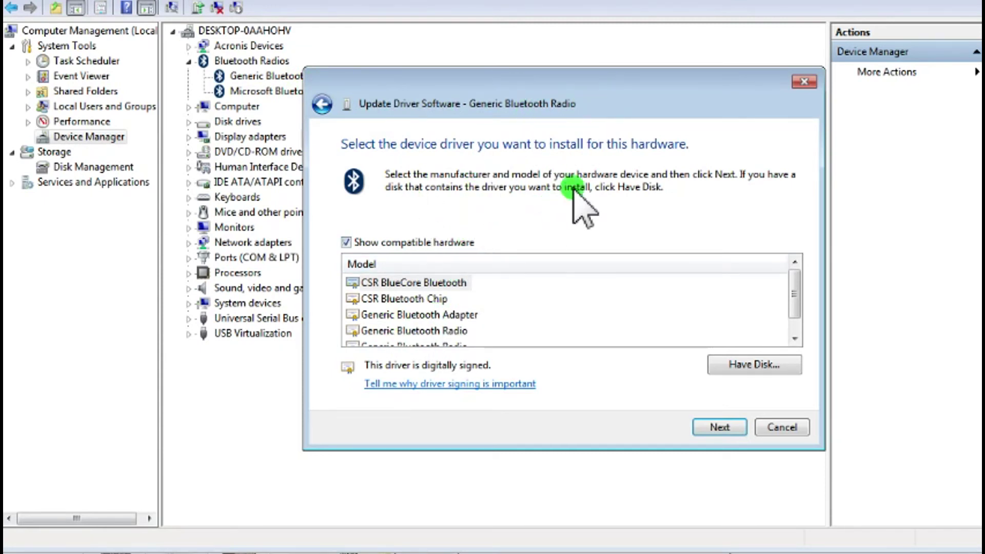
left_click(781, 429)
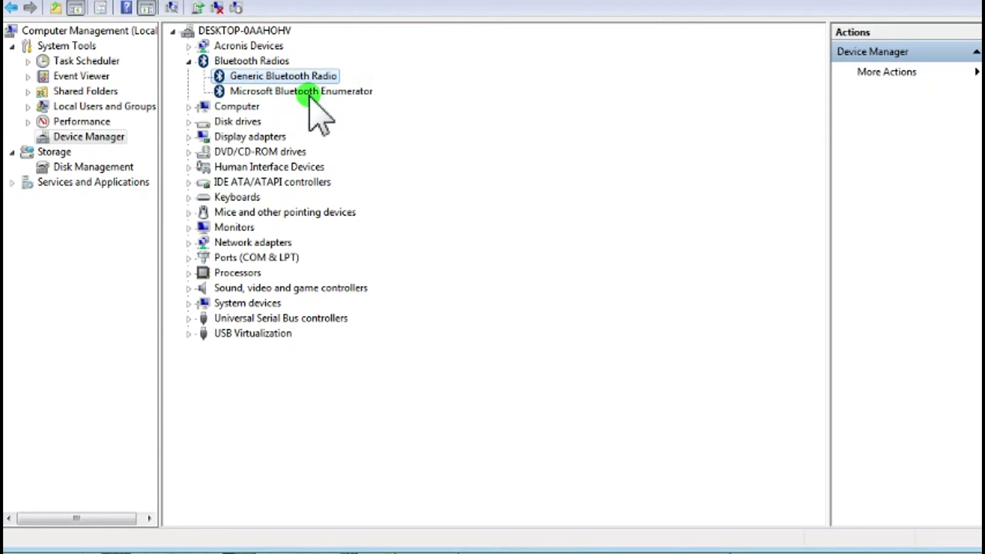
right_click(290, 75)
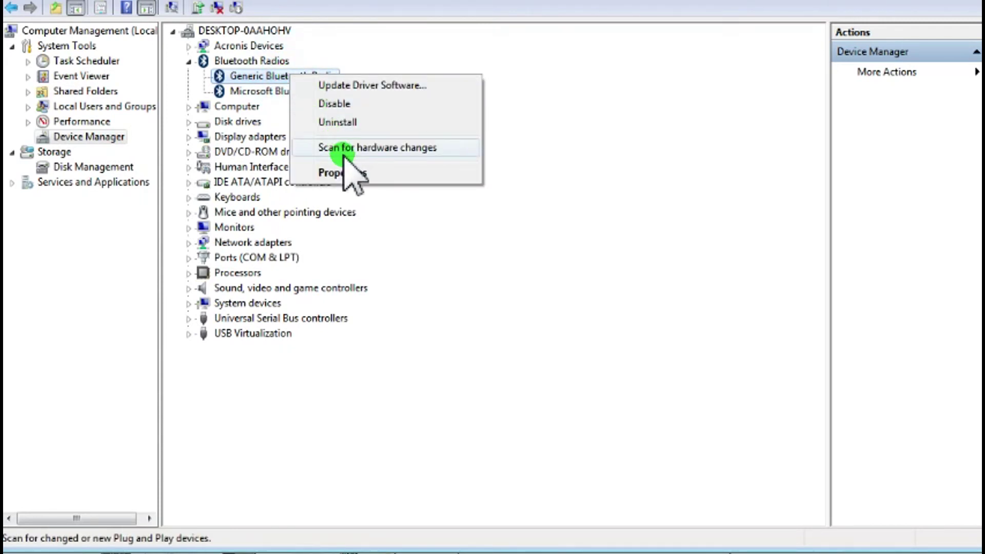
left_click(342, 122)
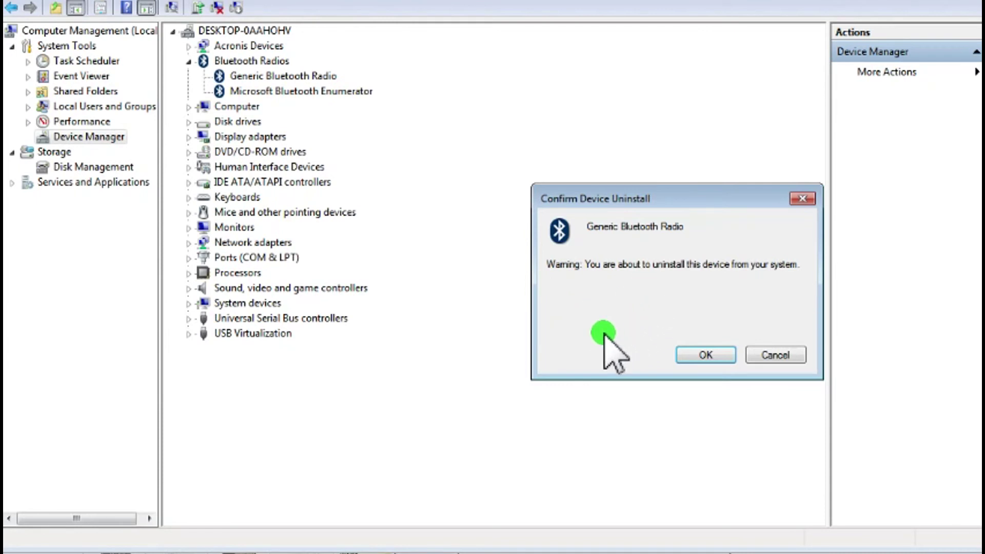
left_click(777, 359)
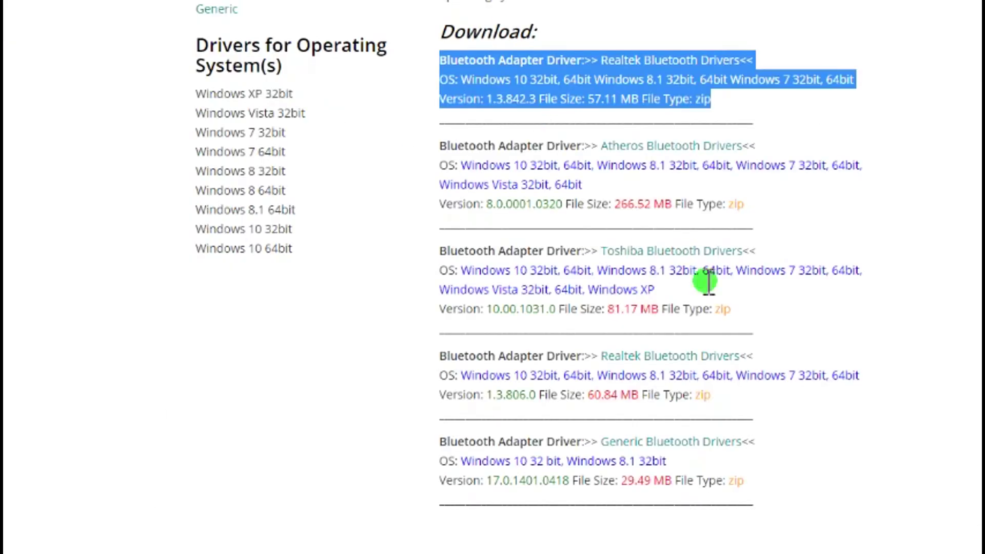
Review the Realtek, Toshiba and Generic driver entries on oemdrivers.com, then return to Computer Management.
left_click_drag(720, 403, 438, 354)
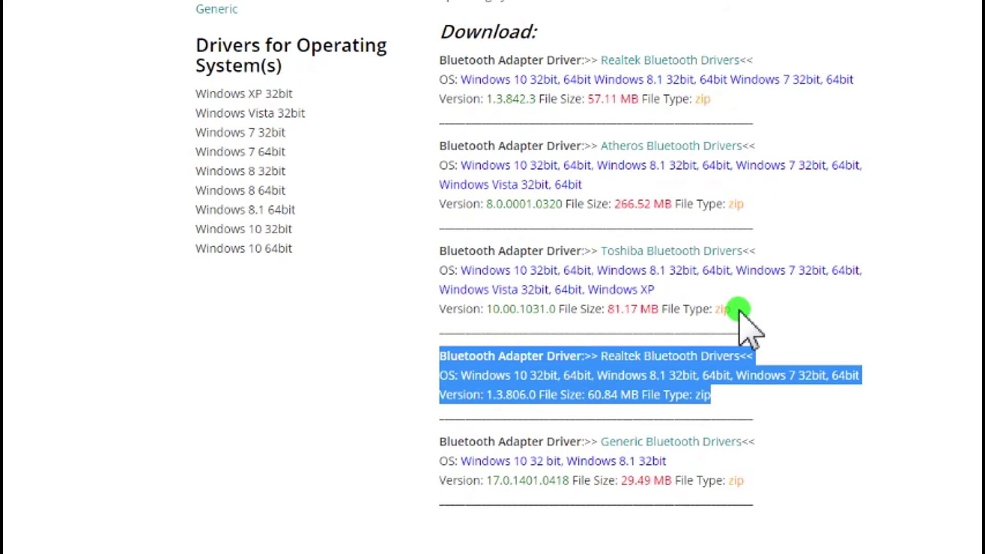
left_click_drag(738, 309, 439, 64)
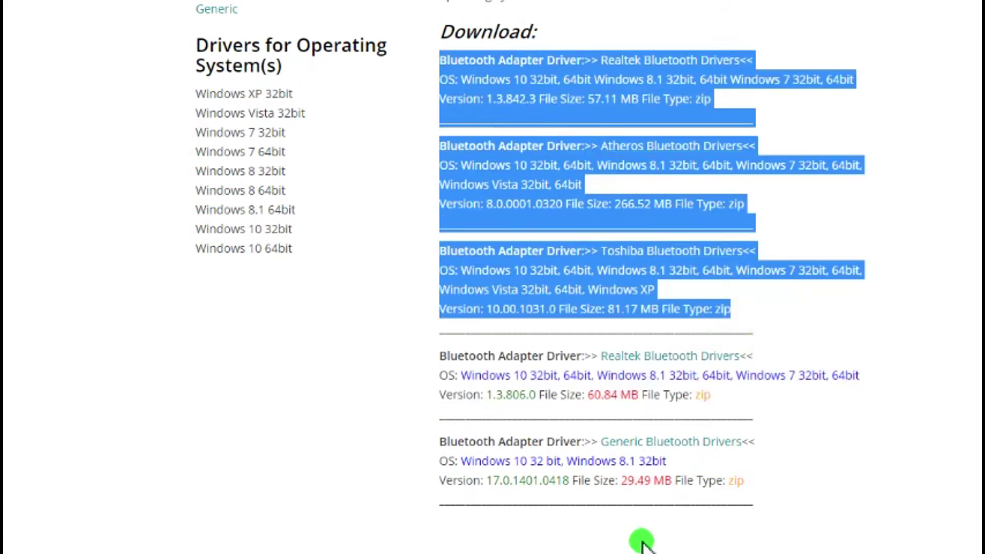
left_click(671, 460)
left_click_drag(670, 462, 577, 461)
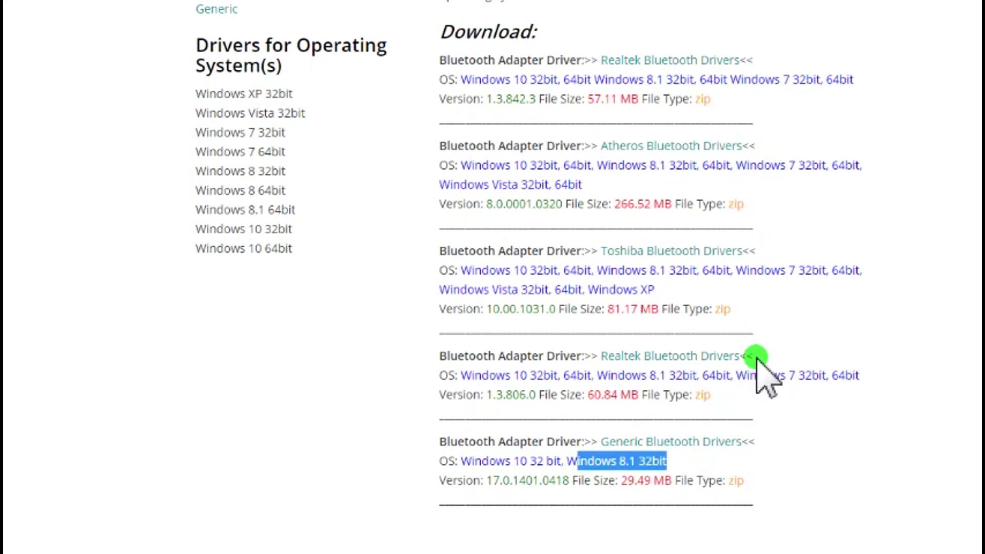
left_click_drag(733, 403, 501, 79)
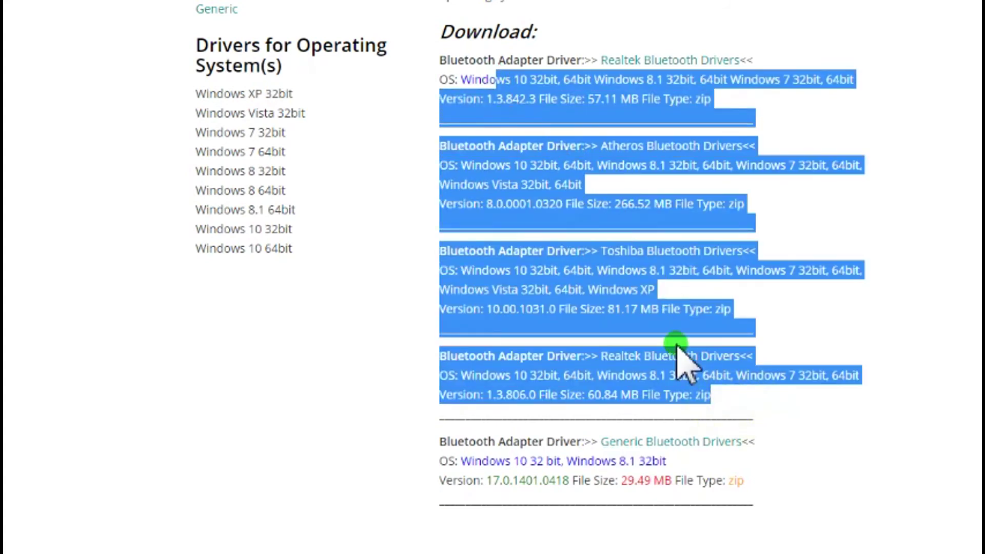
left_click(706, 390)
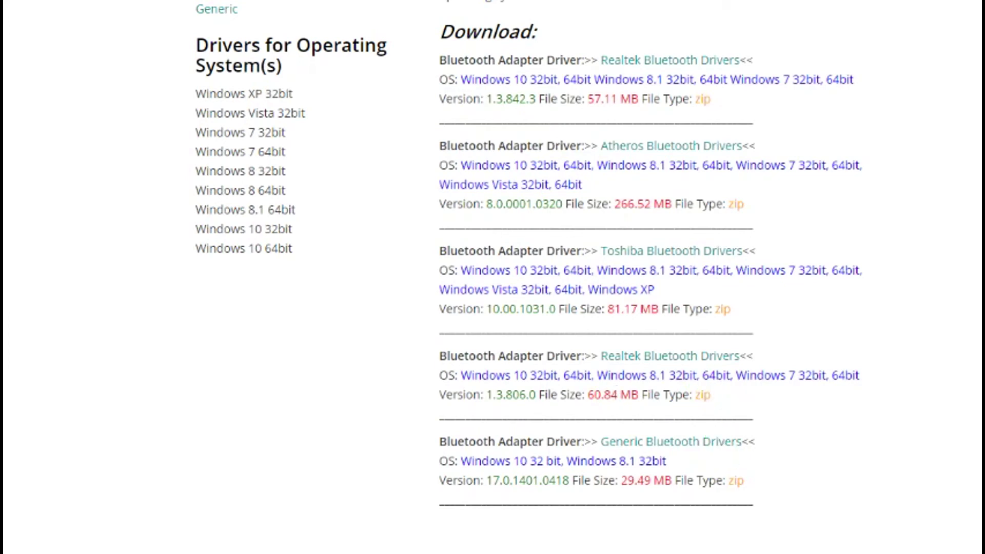
key("alt+Tab")
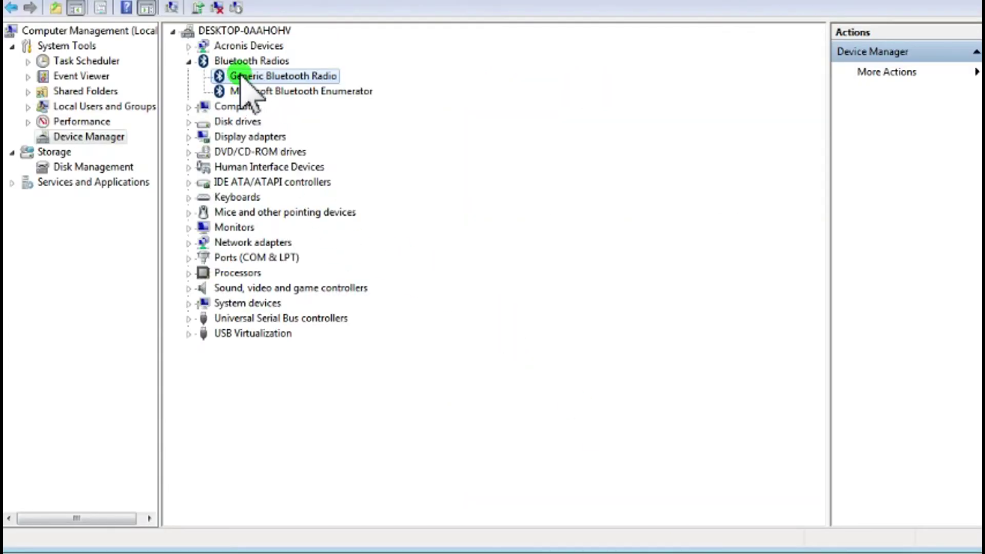
List the compatible drivers for Generic Bluetooth Radio, then cancel the update without installing anything.
right_click(240, 77)
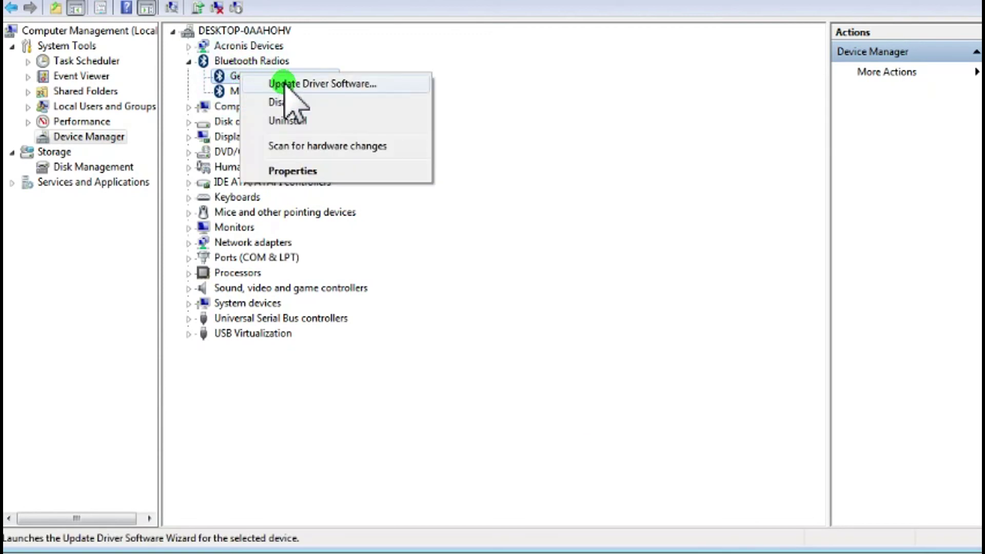
left_click(318, 82)
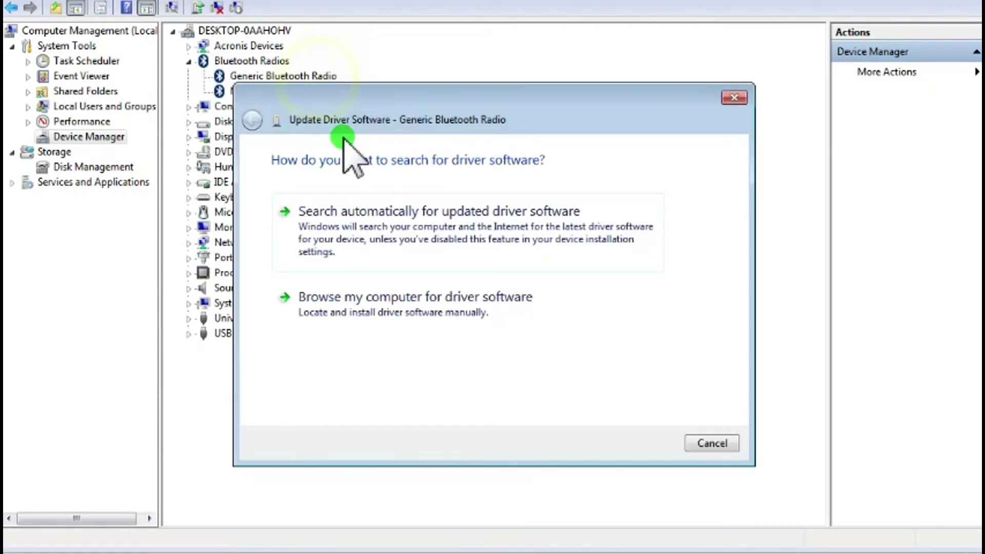
left_click(395, 292)
left_click(345, 340)
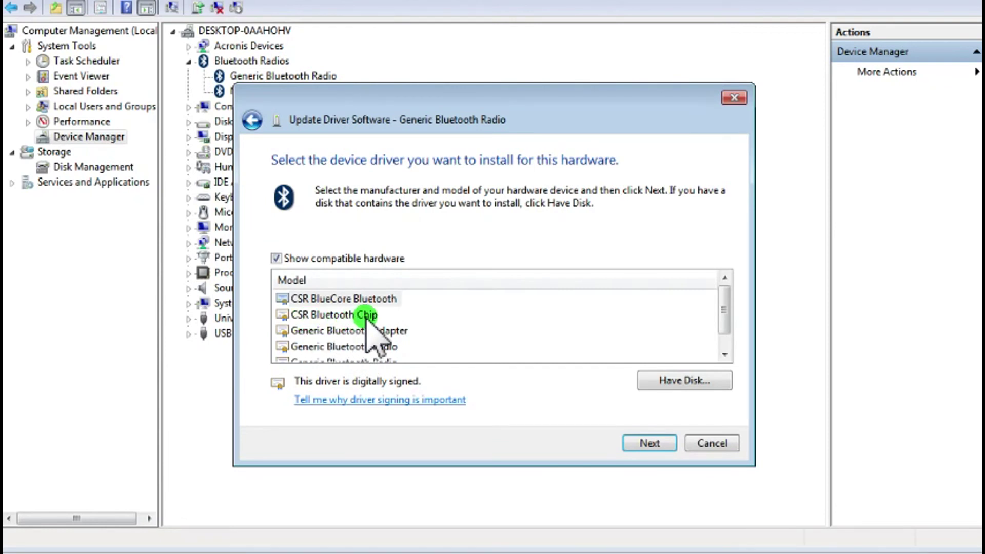
left_click(706, 442)
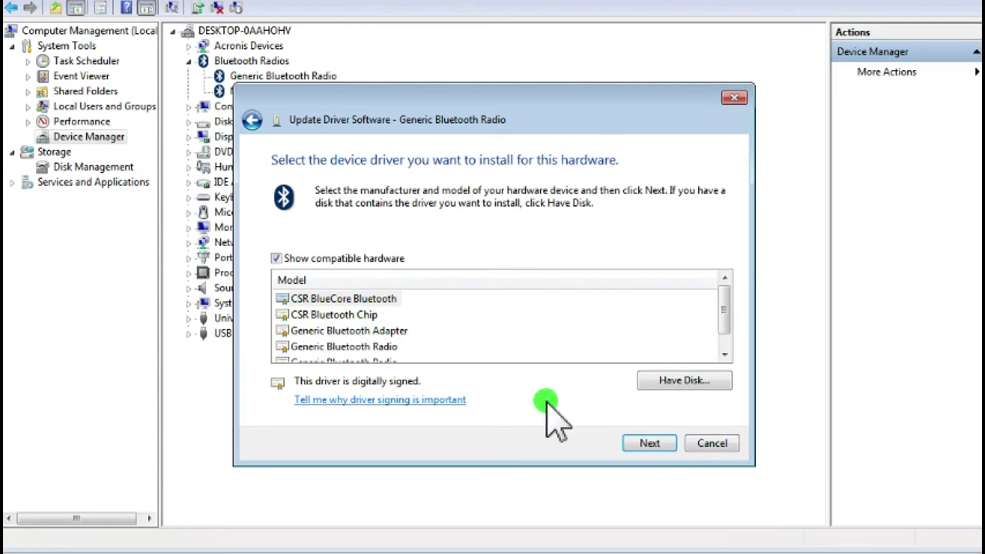
left_click(710, 444)
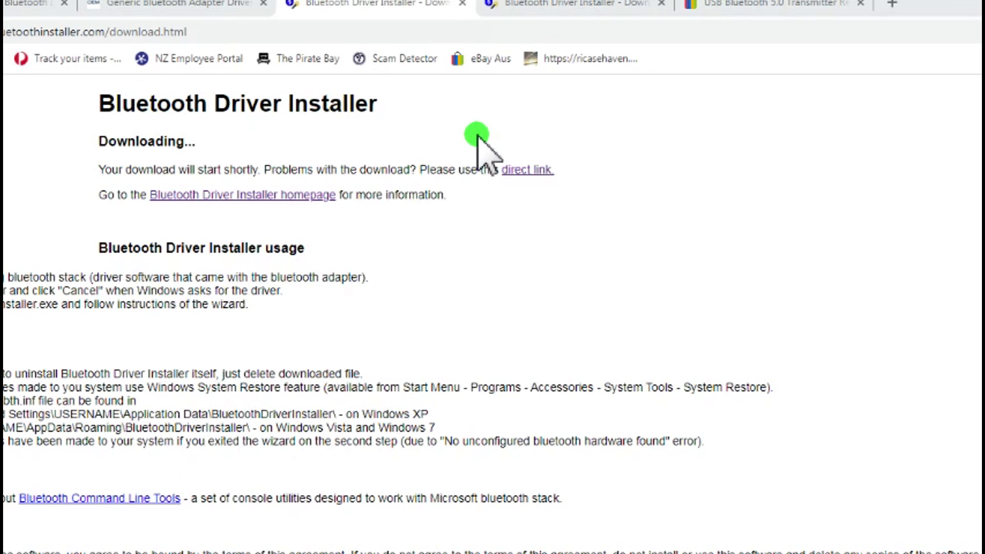
Switch to the download64.html tab showing the 64-bit Bluetooth Driver Installer download.
left_click(582, 10)
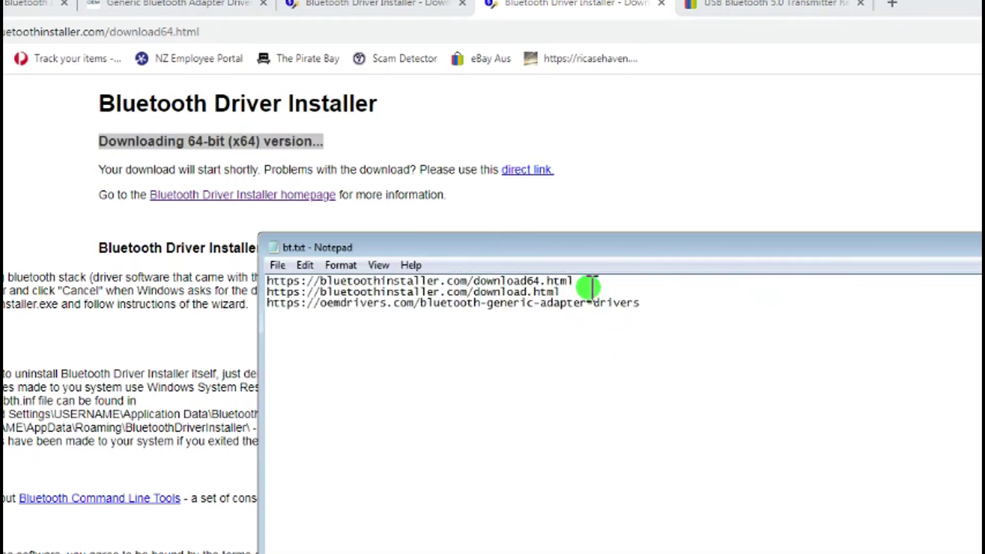
Select each of the three saved driver links in bt.txt in turn, then clear the selection.
left_click_drag(589, 286, 251, 279)
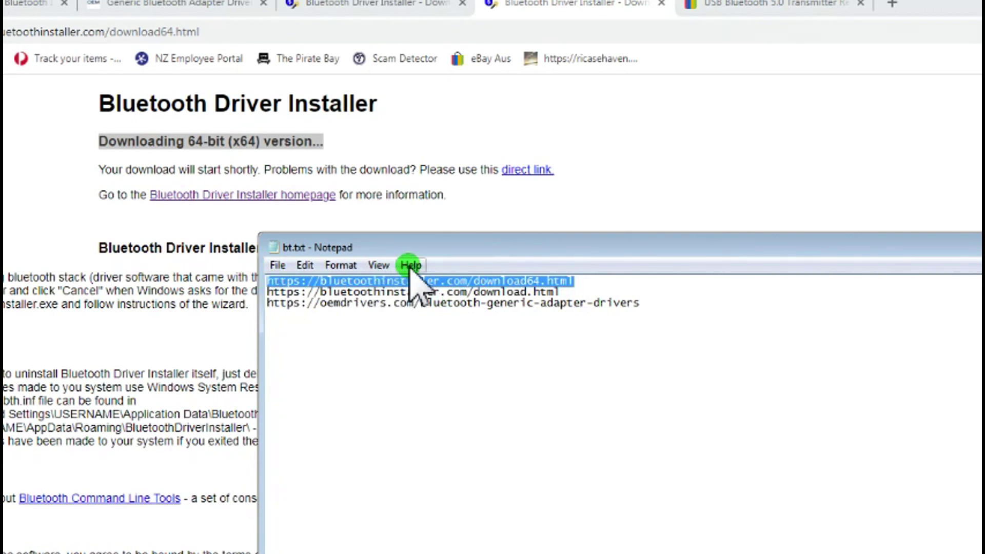
left_click_drag(559, 292, 271, 292)
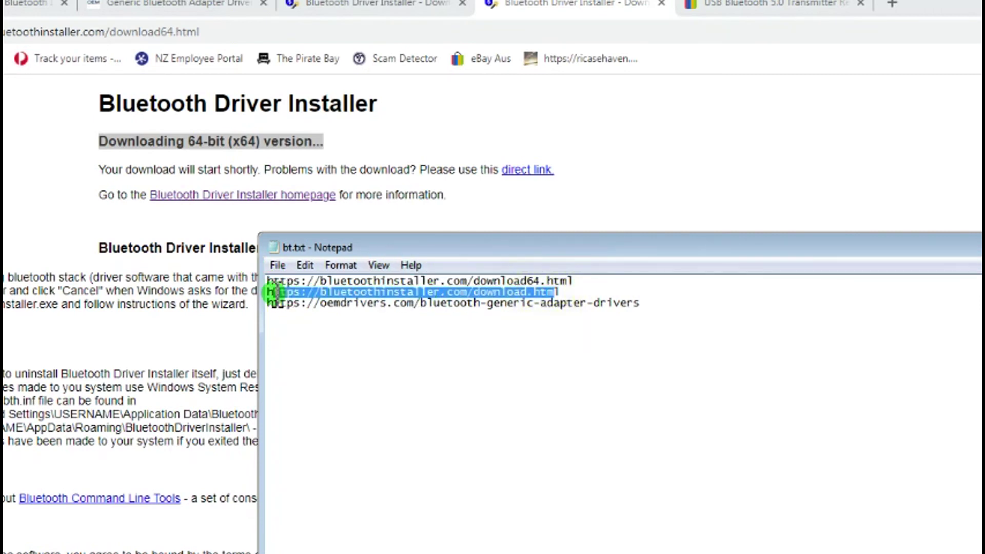
left_click_drag(653, 305, 261, 326)
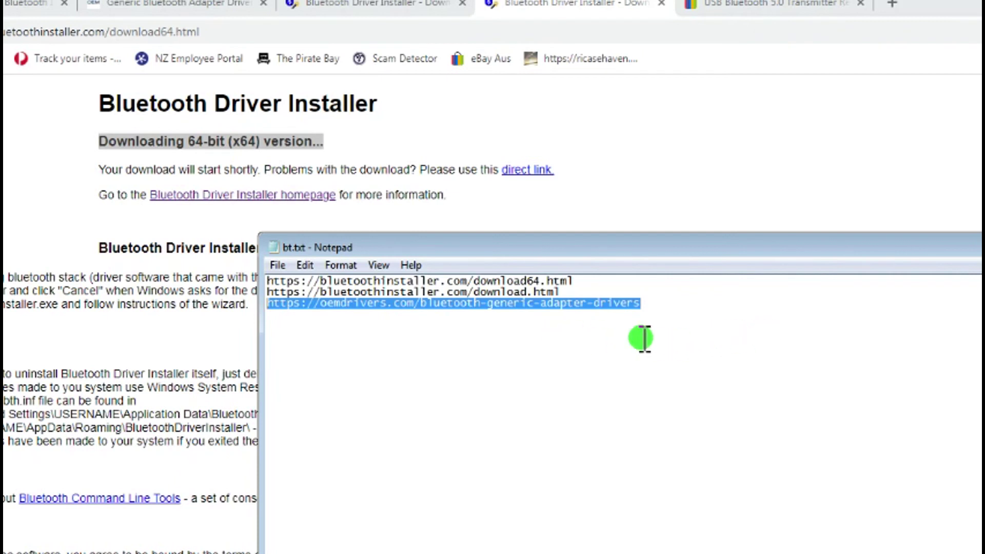
left_click(595, 382)
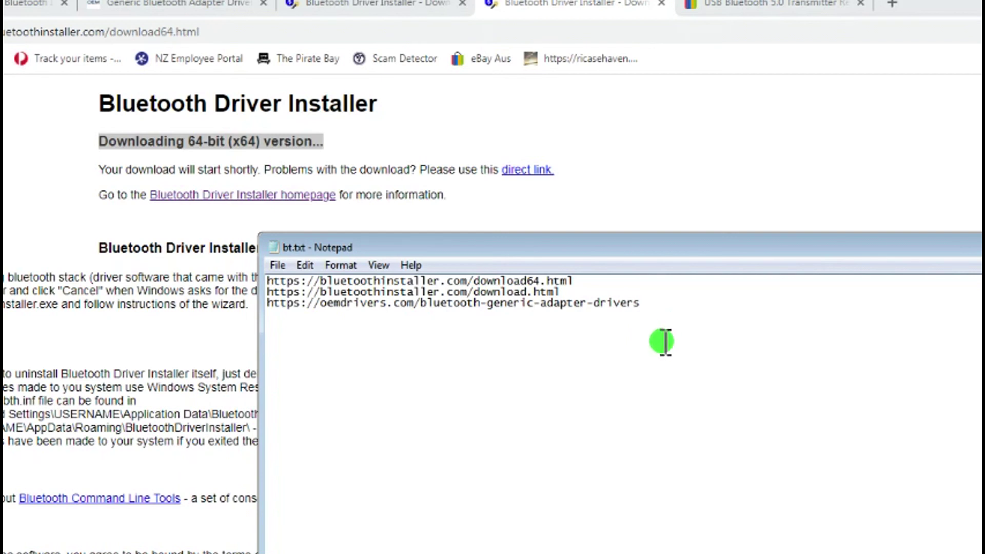
Reselect the oemdrivers and bluetoothinstaller links, then return to Generic Bluetooth Radio in Computer Management.
left_click_drag(663, 325, 263, 325)
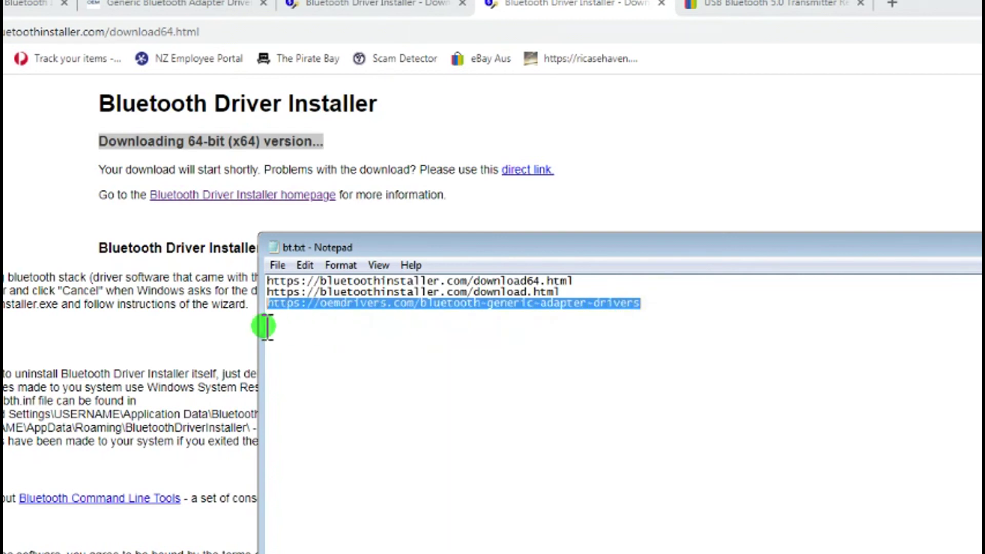
left_click_drag(587, 288, 259, 282)
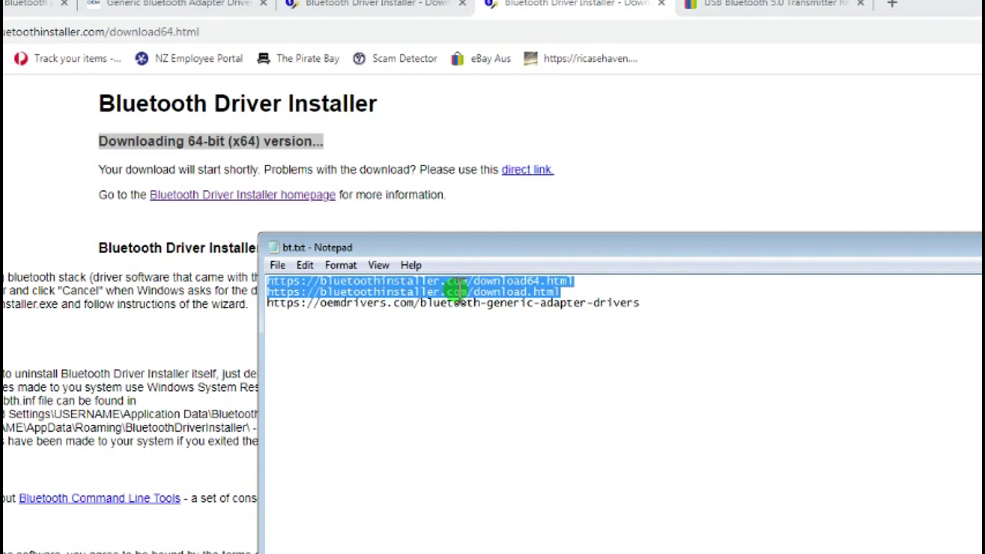
left_click(767, 307)
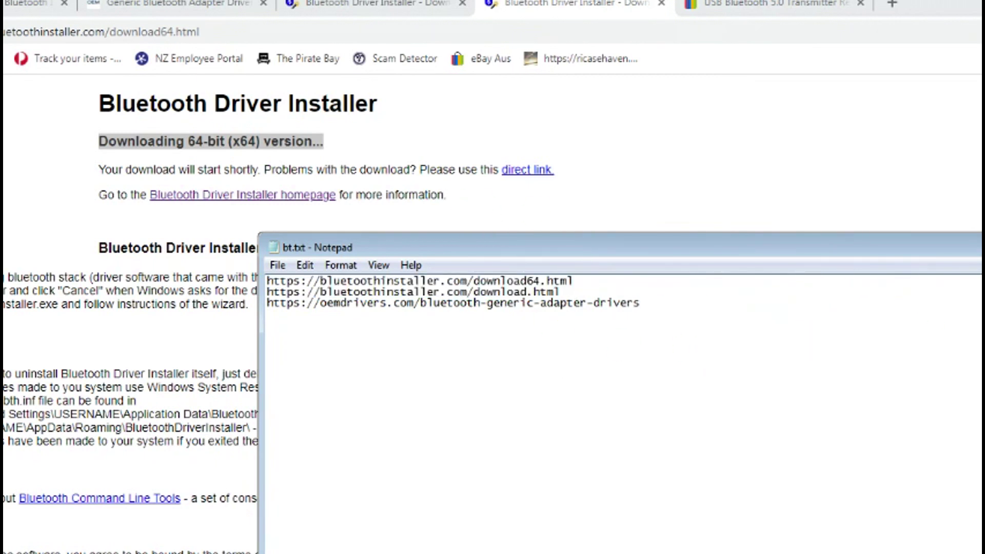
key("alt+Tab")
left_click(251, 219)
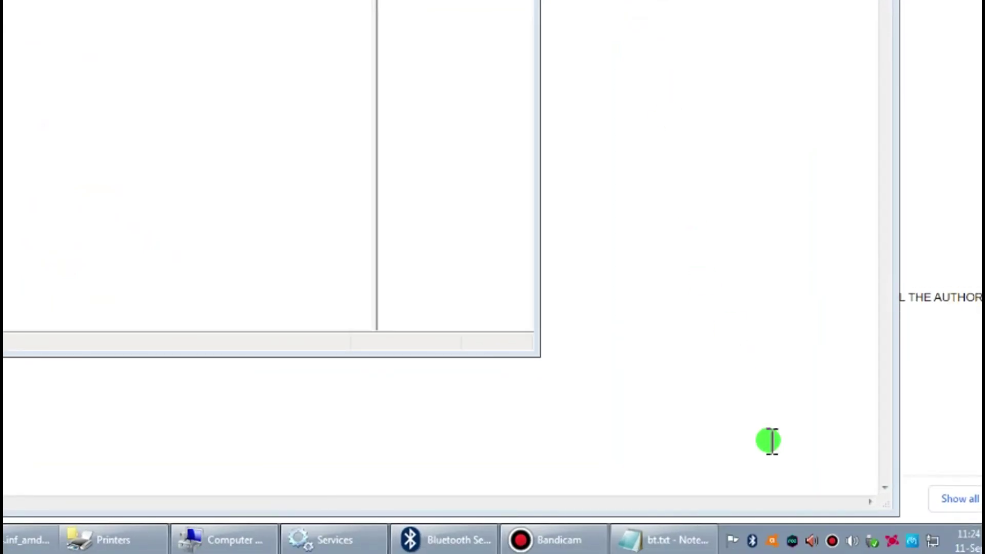
right_click(752, 539)
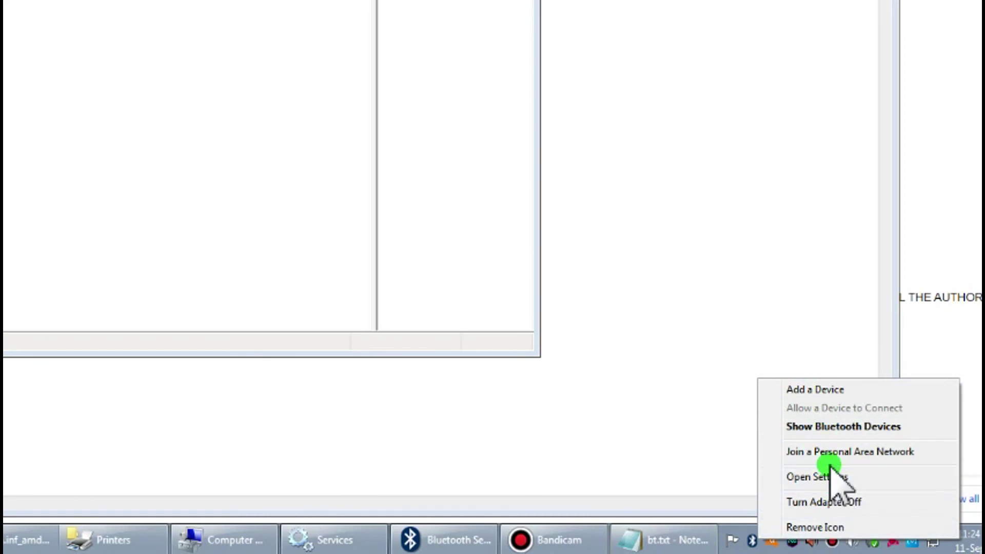
left_click(819, 389)
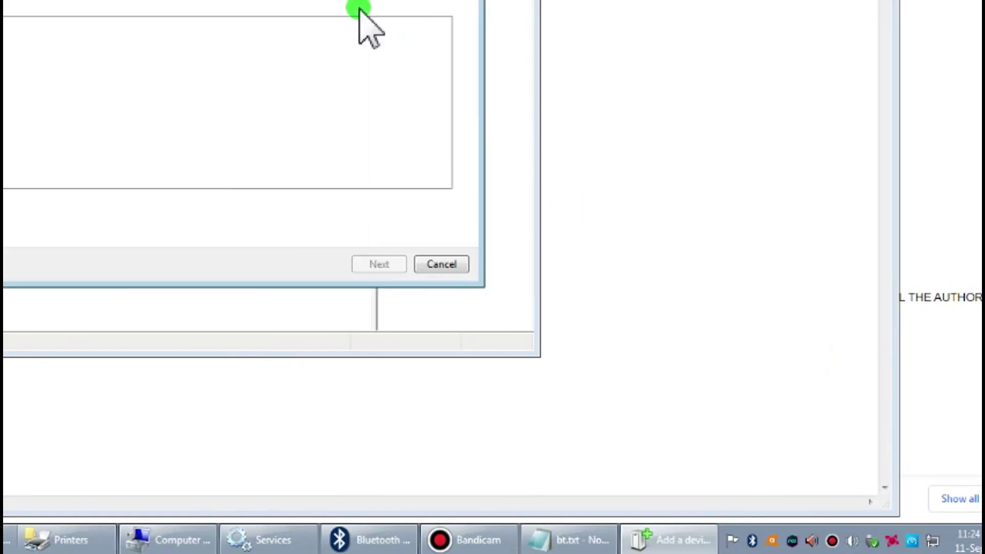
left_click_drag(307, 0, 493, 84)
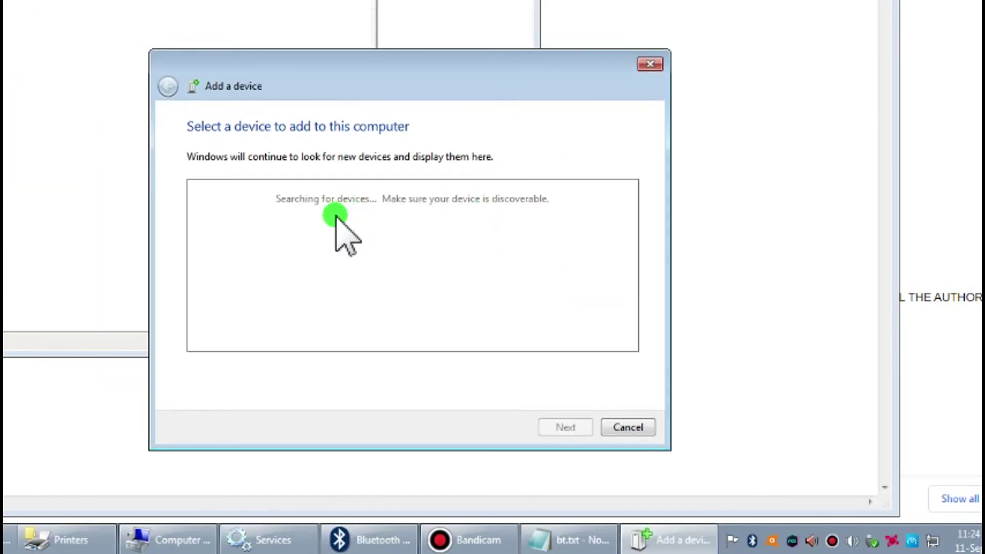
left_click(628, 427)
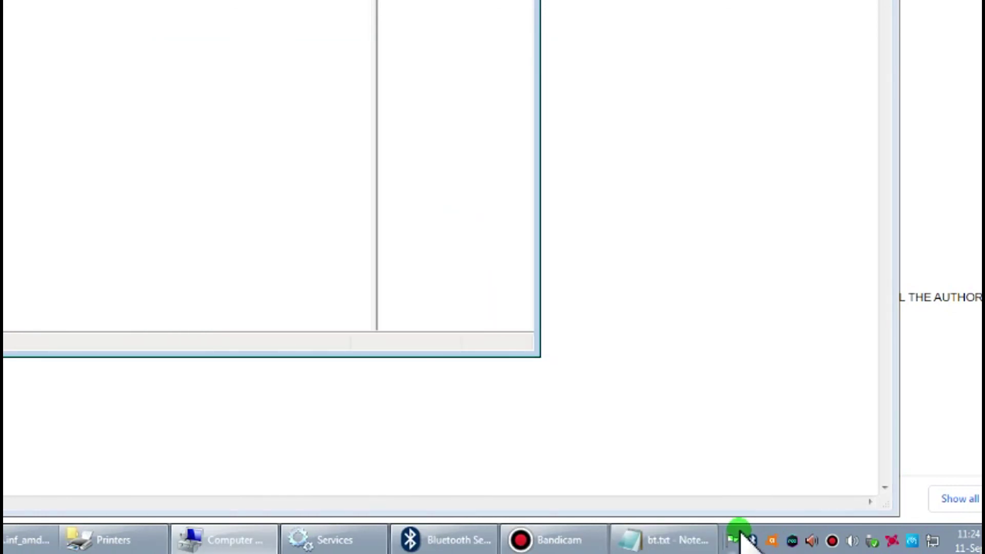
right_click(853, 541)
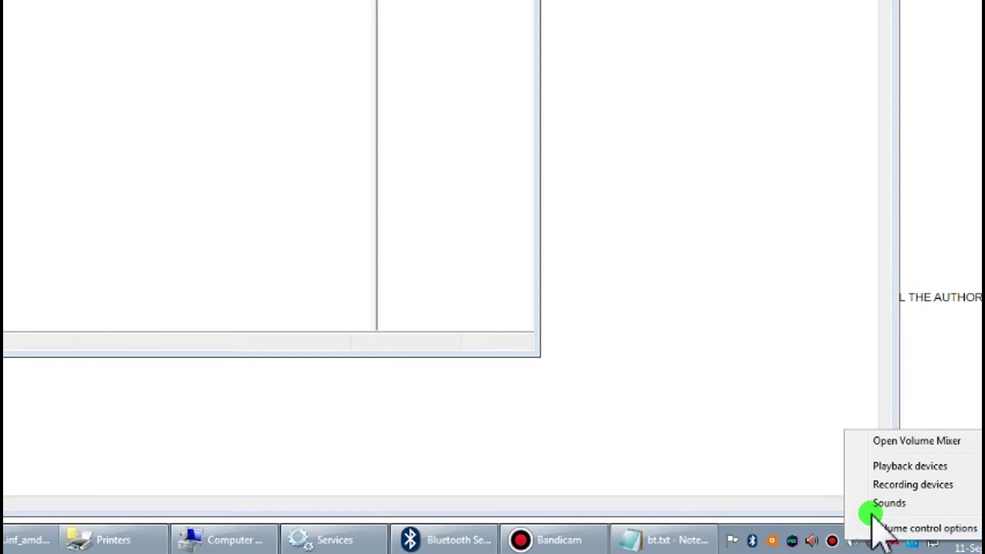
left_click(877, 464)
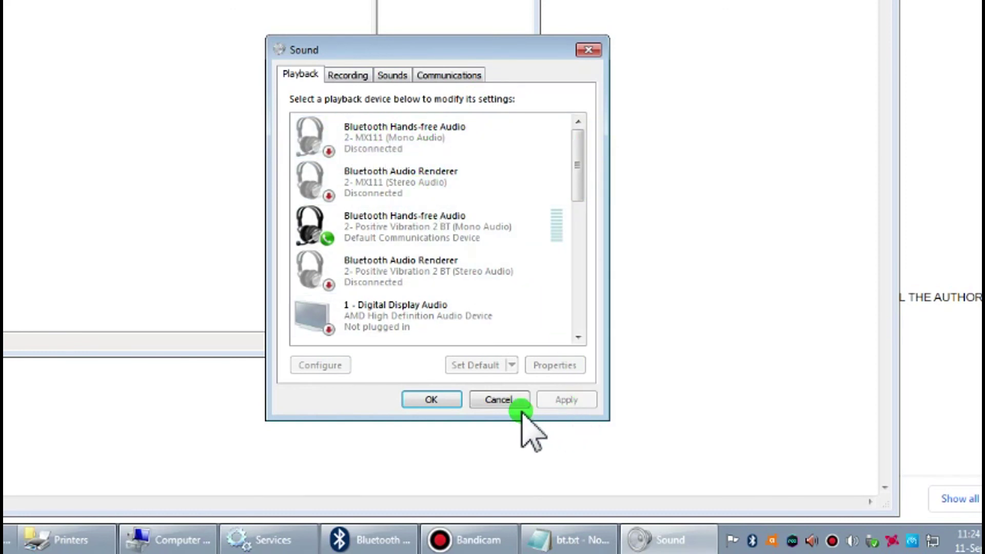
left_click(498, 400)
left_click(539, 10)
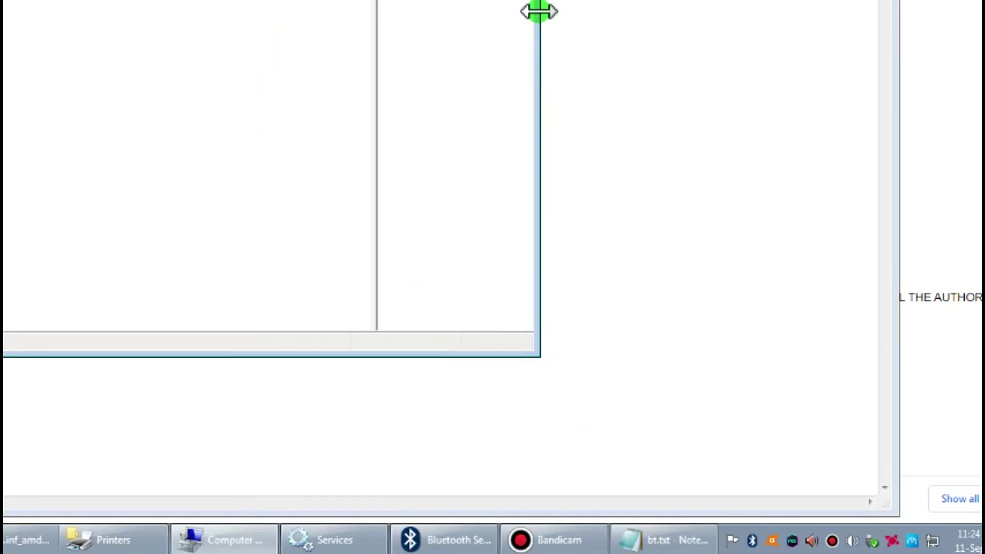